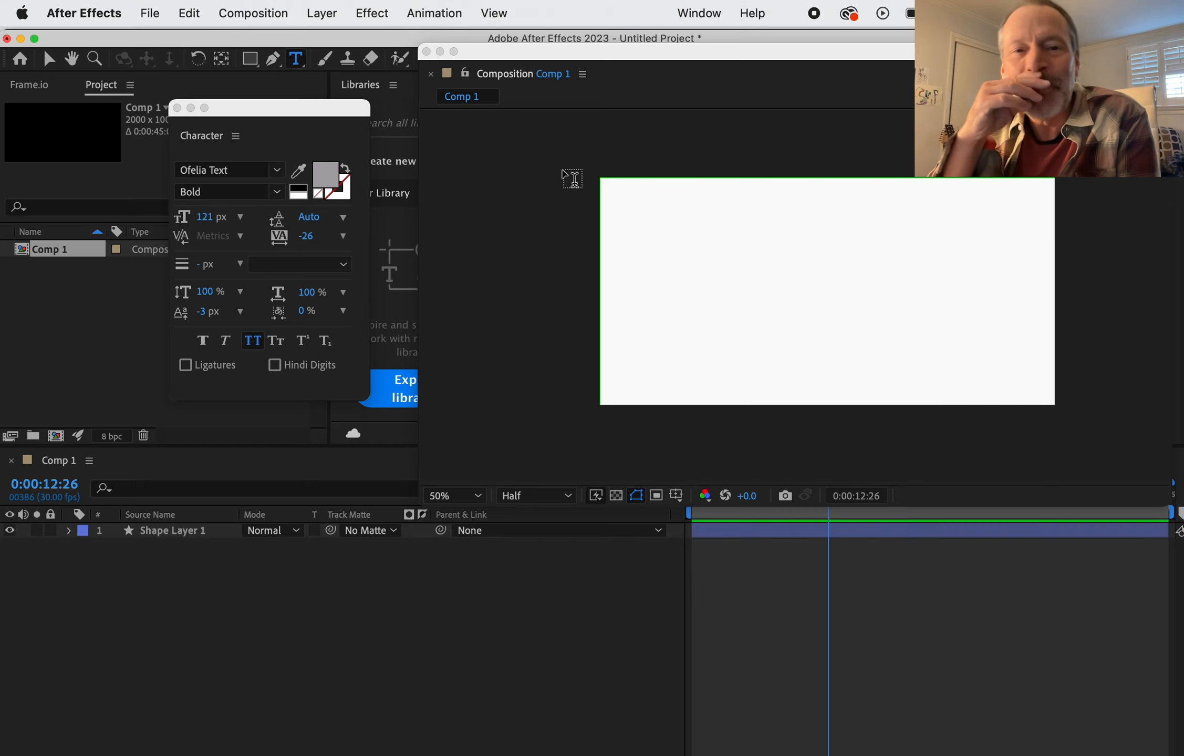
# - Create a paragraph text layer reading NEW MEDIA near the top of the composition and shorten its box to one line
pyautogui.moveTo(565, 169); pyautogui.dragTo(1073, 336)
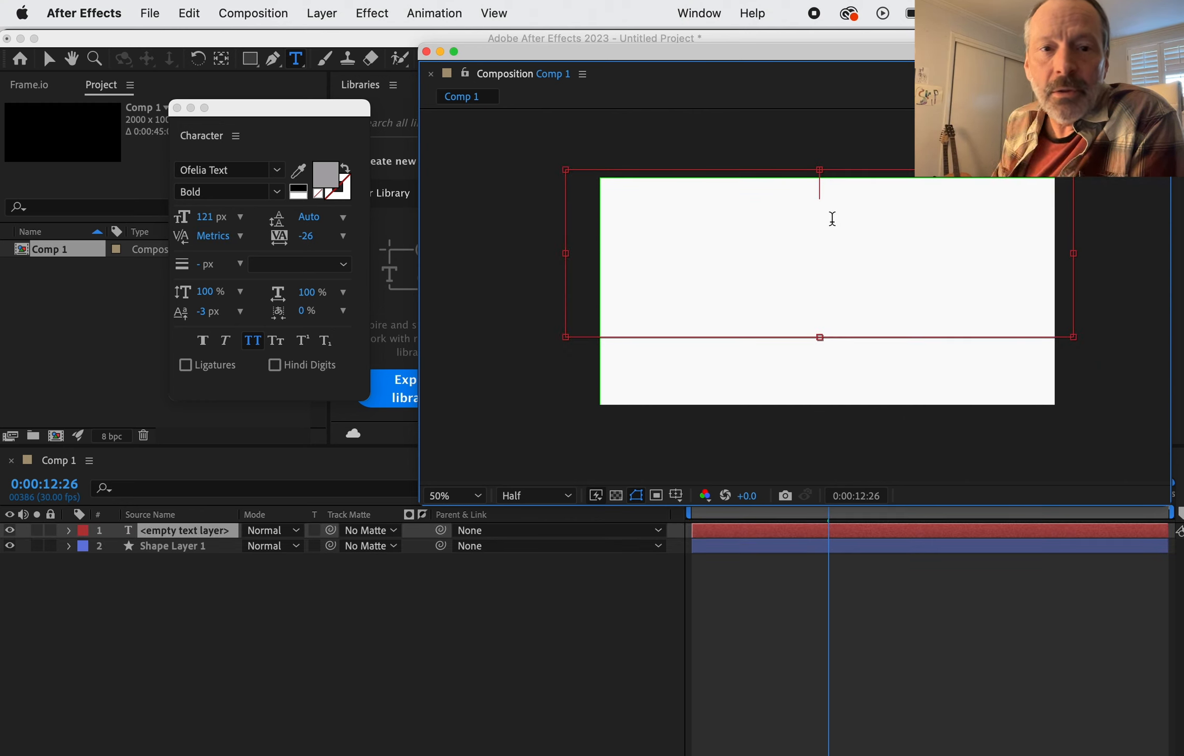
pyautogui.write('N')
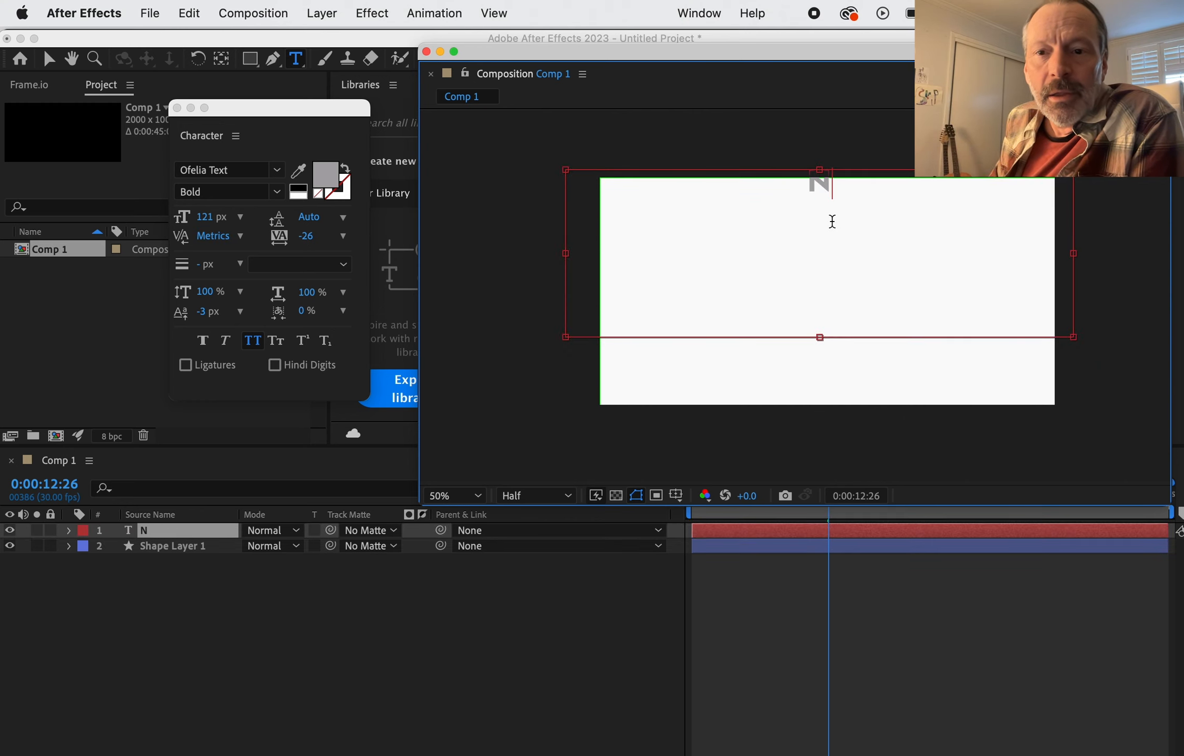
pyautogui.write('EW MEDIA')
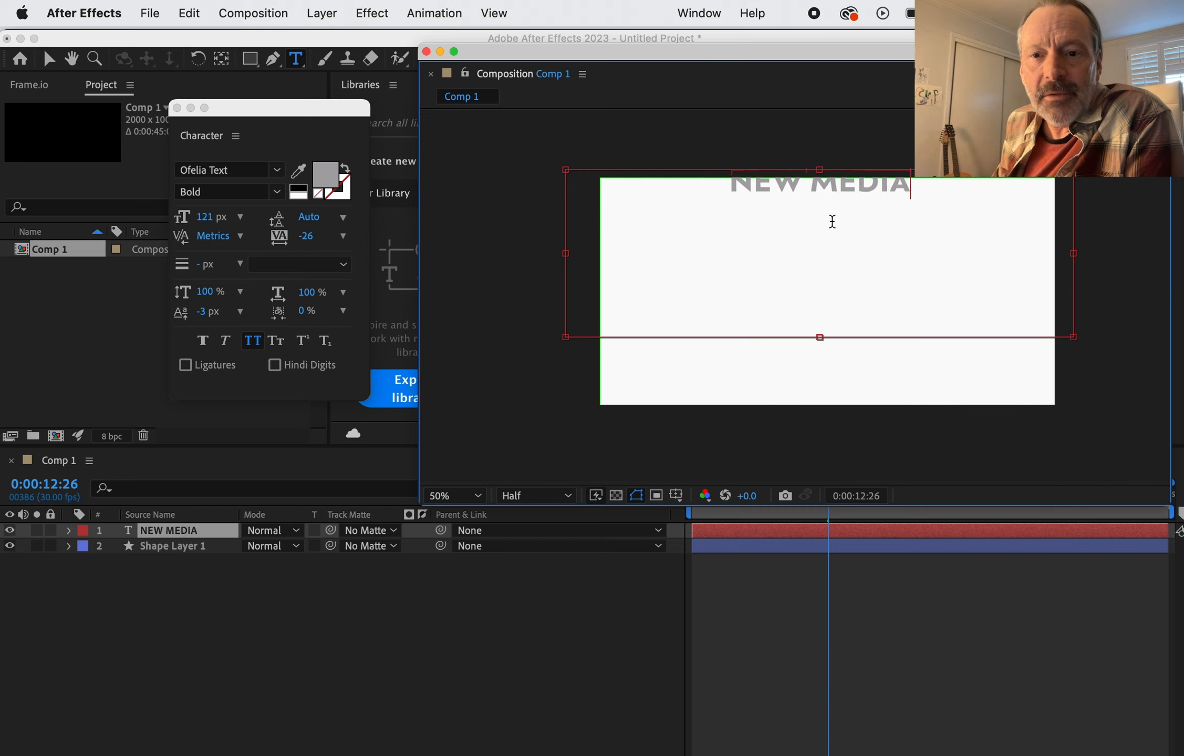
pyautogui.moveTo(838, 176); pyautogui.dragTo(841, 232)
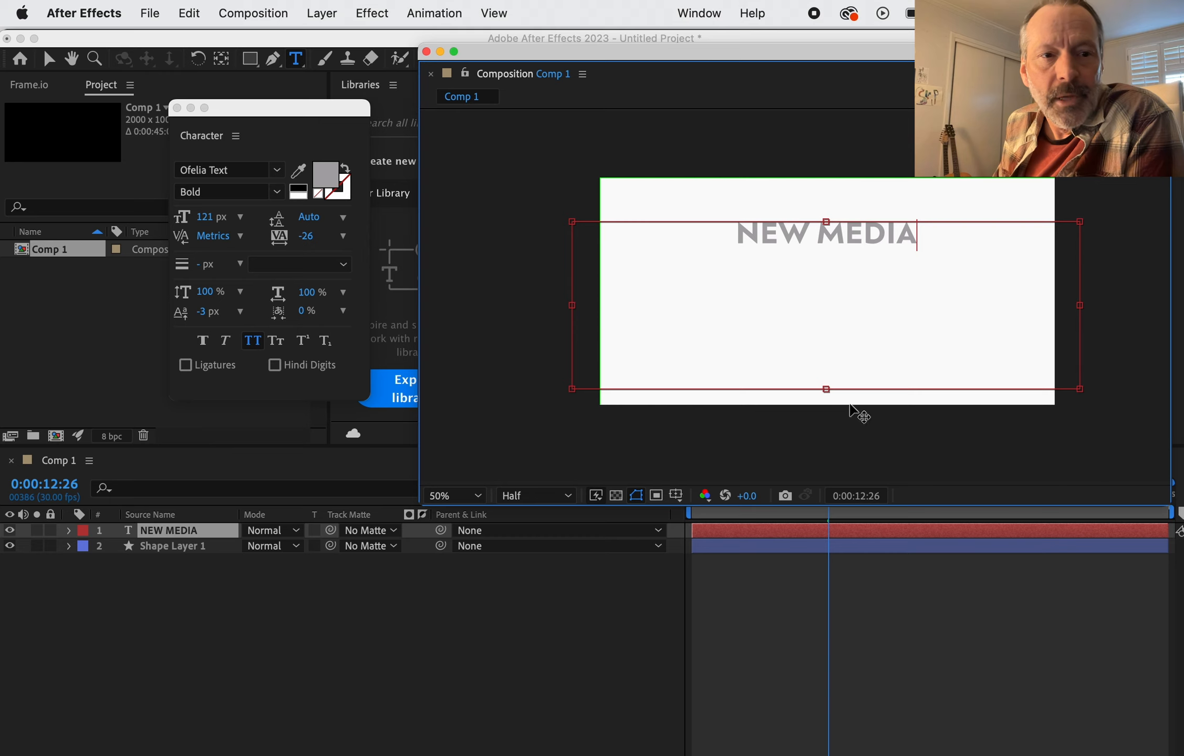
pyautogui.moveTo(827, 391); pyautogui.dragTo(812, 264)
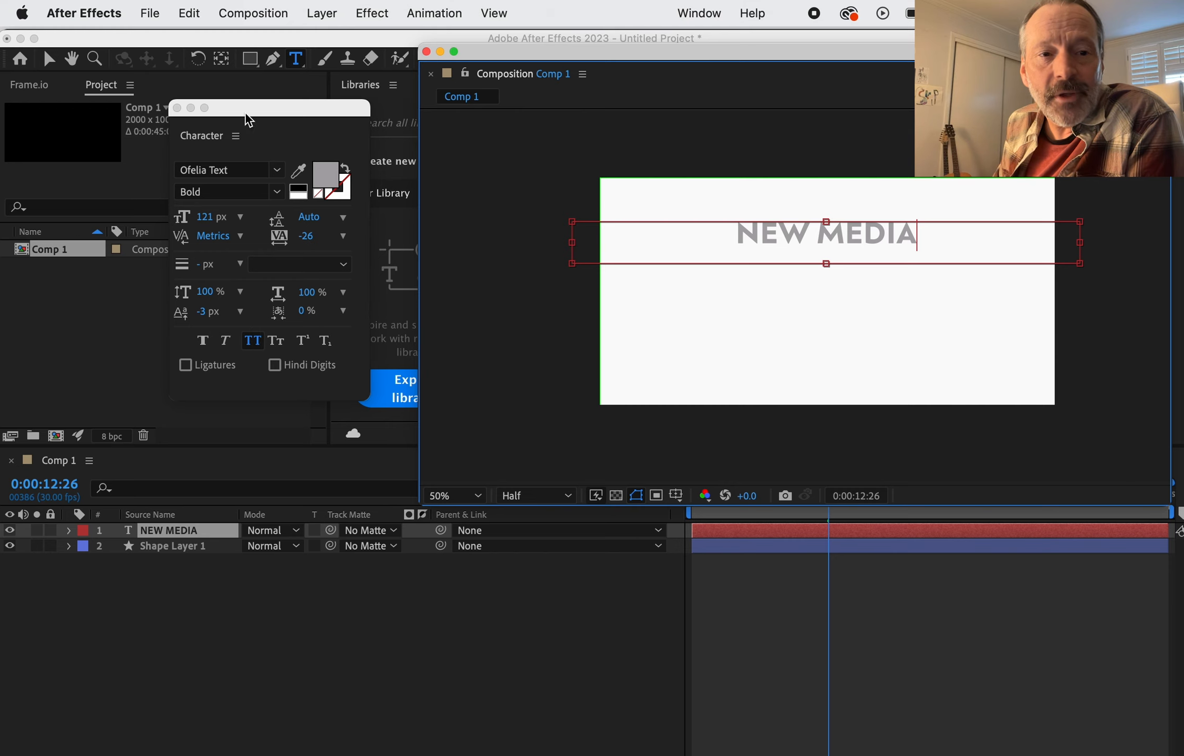
# - Recolor the entire NEW MEDIA text magenta with fill color D30DC0
pyautogui.click(330, 176)
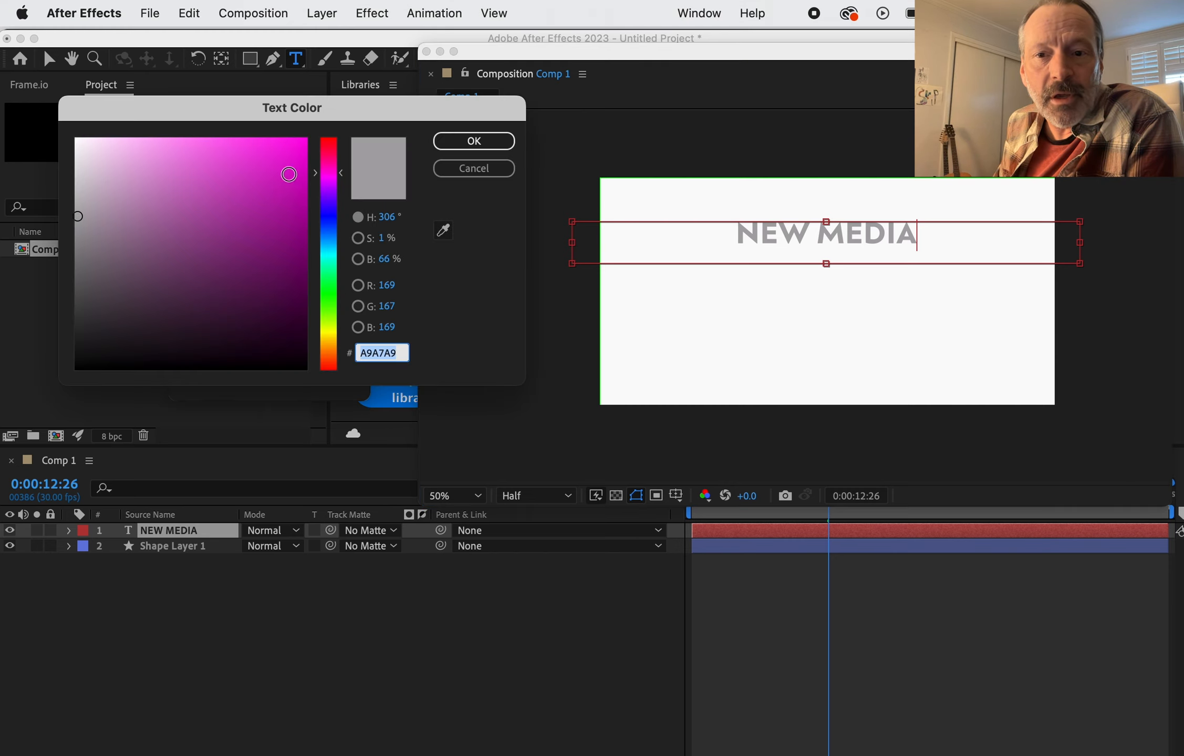
pyautogui.click(273, 165)
pyautogui.click(443, 146)
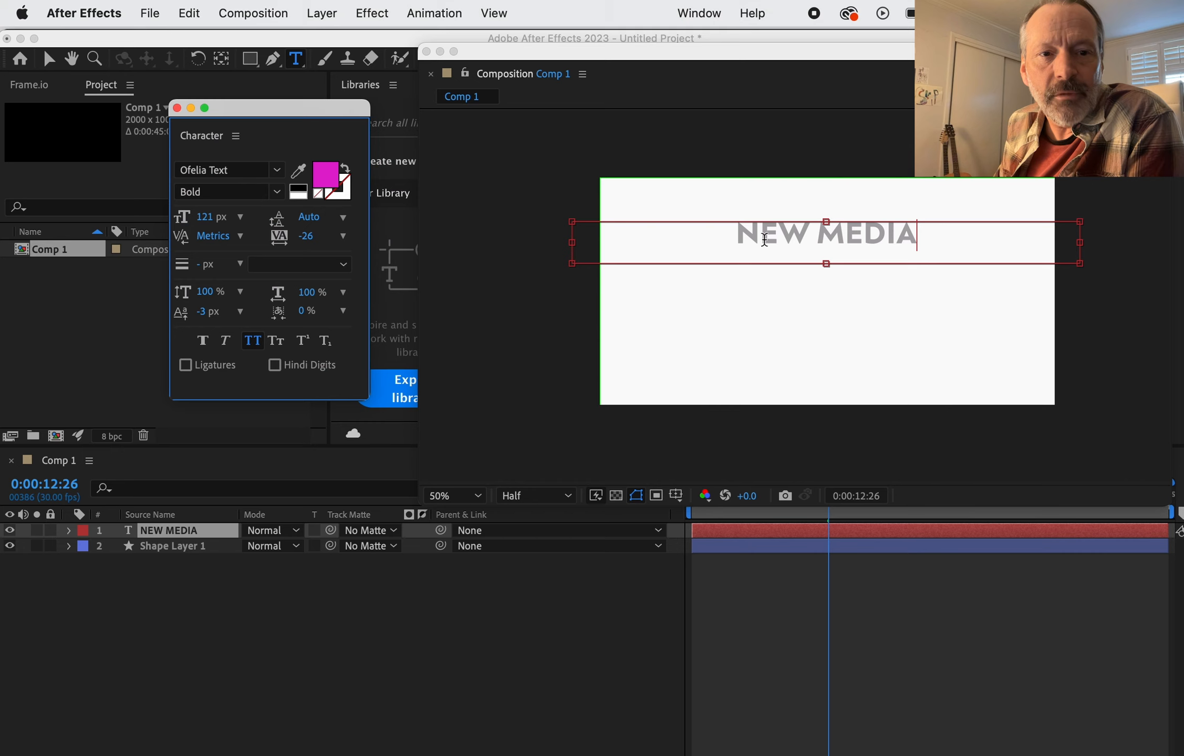
pyautogui.doubleClick(833, 253)
pyautogui.moveTo(833, 253); pyautogui.dragTo(557, 233)
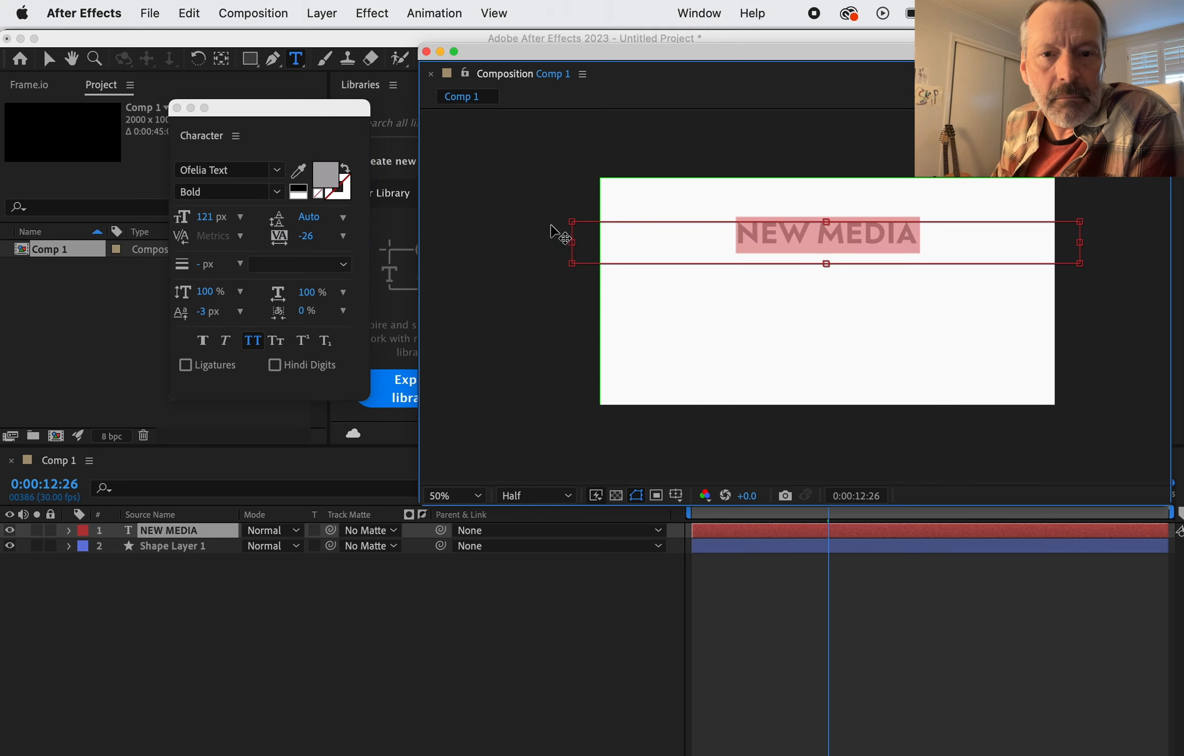
pyautogui.click(330, 181)
pyautogui.click(293, 177)
pyautogui.click(502, 142)
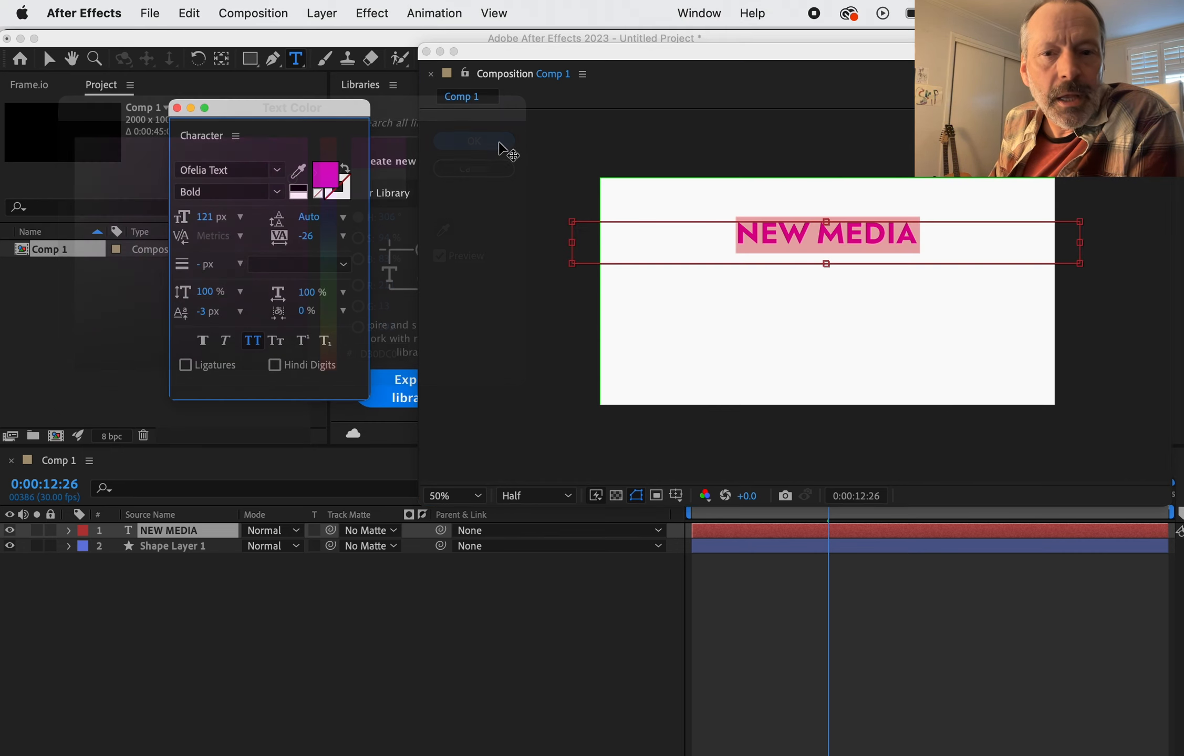
# - Format the NEW MEDIA text with a 126 px size, -22 tracking and gray fill 959395
pyautogui.moveTo(205, 220); pyautogui.dragTo(231, 228)
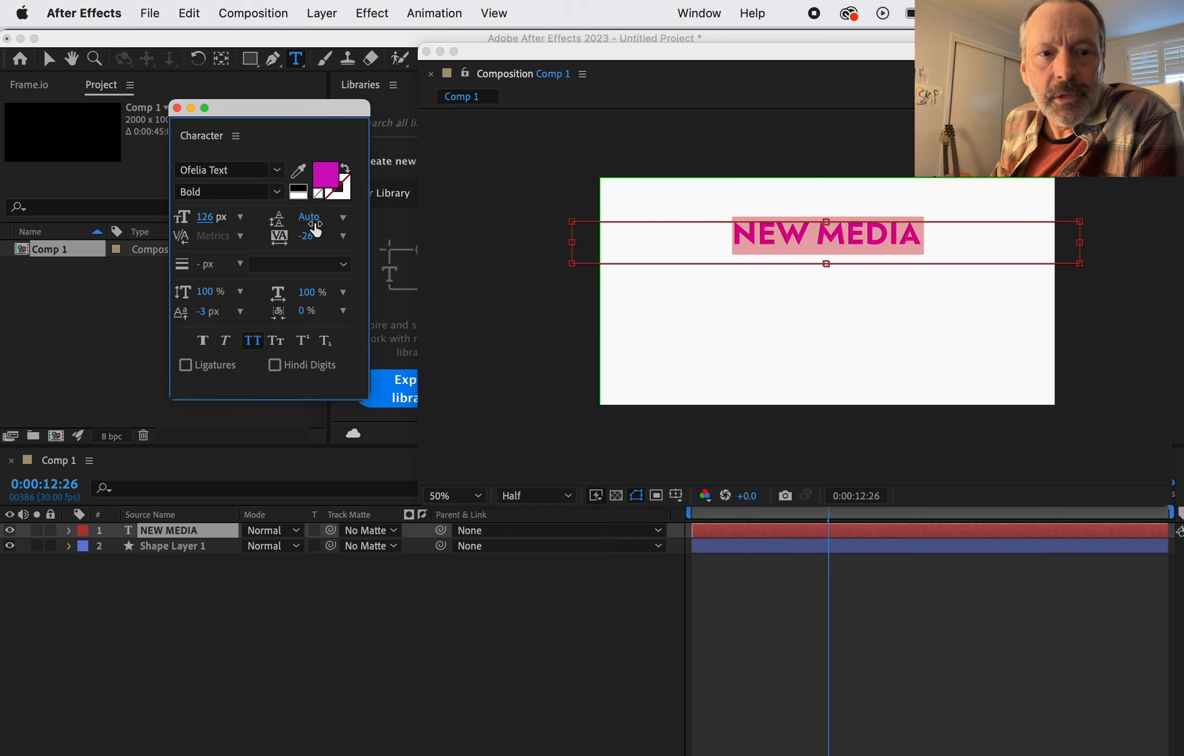
pyautogui.moveTo(310, 236)
pyautogui.mouseDown()
pyautogui.moveTo(465, 250)
pyautogui.moveTo(327, 244)
pyautogui.mouseUp()
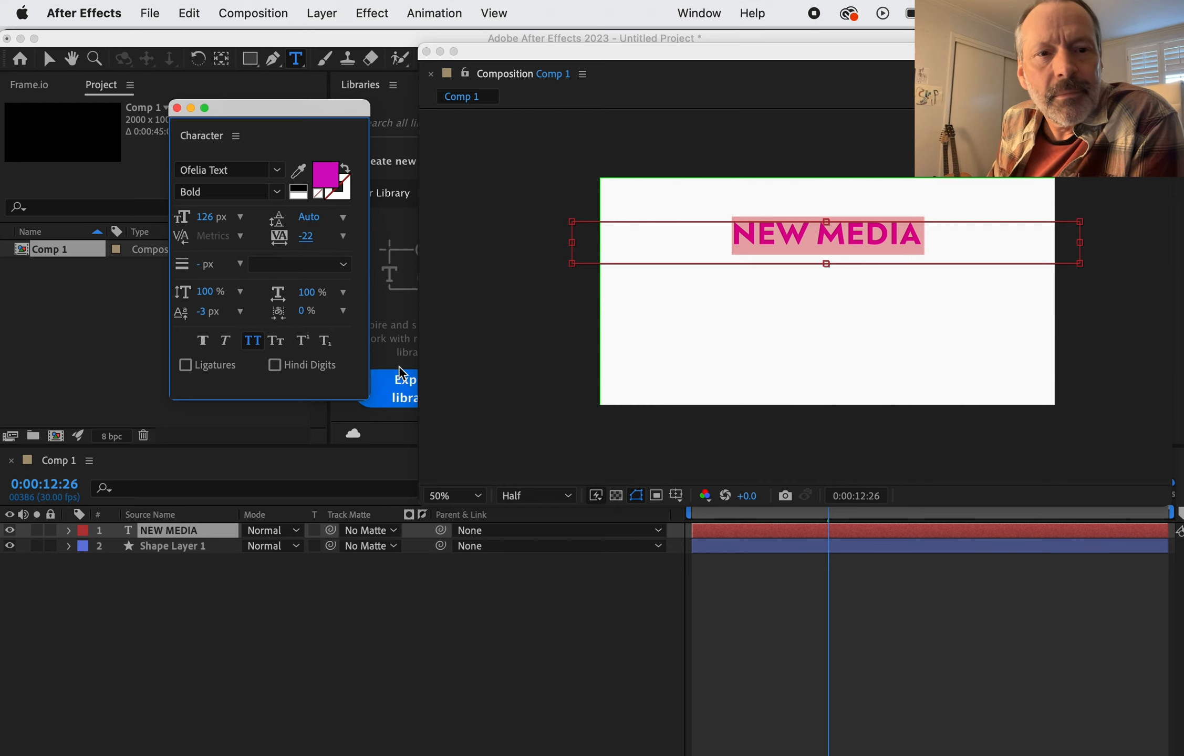
pyautogui.click(325, 179)
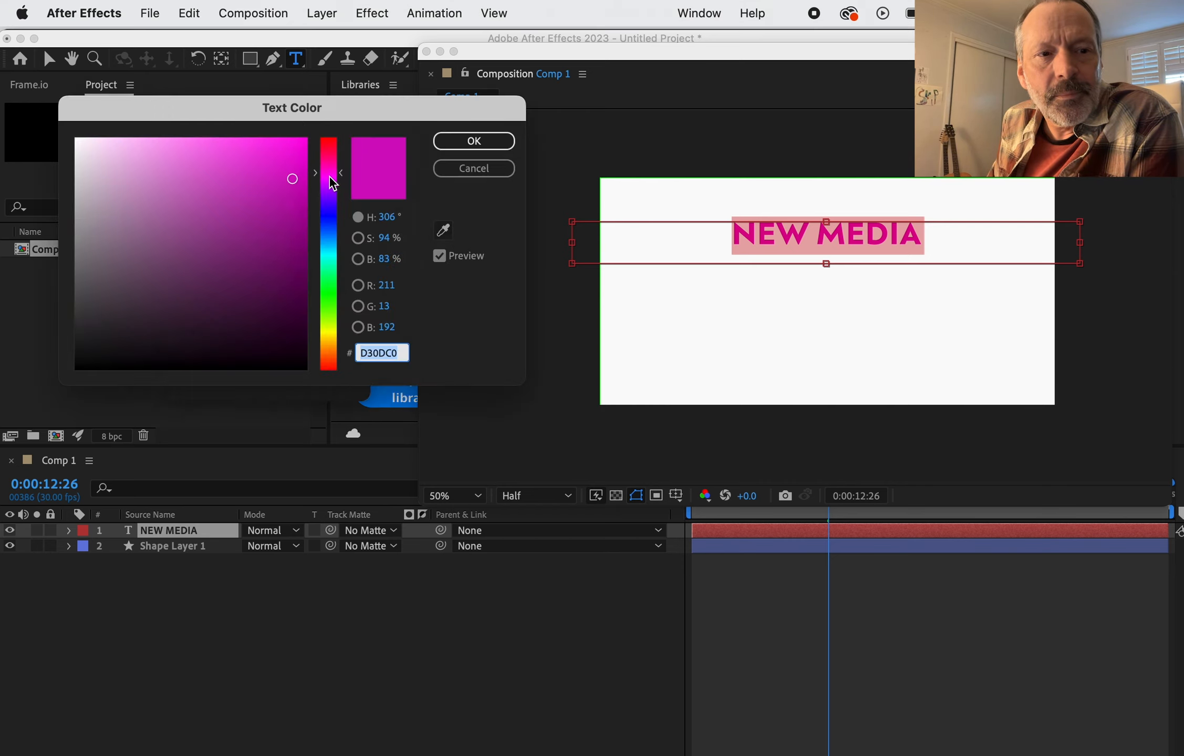
pyautogui.click(78, 234)
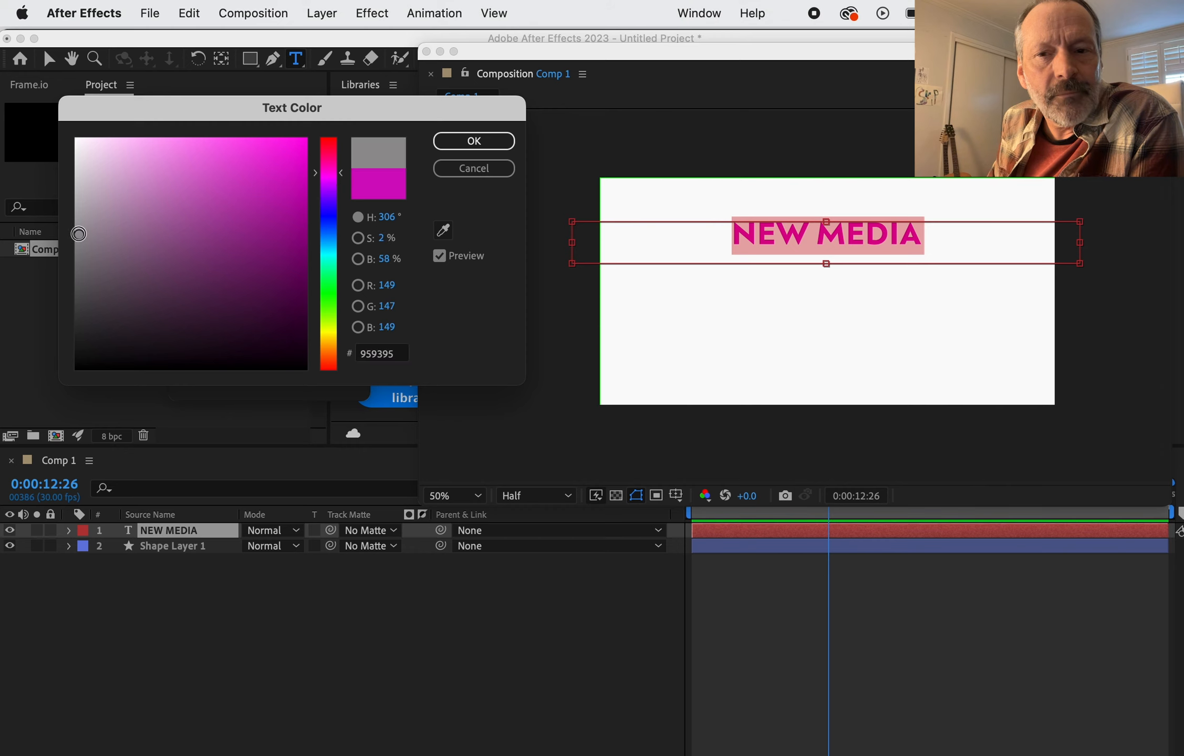
pyautogui.click(483, 146)
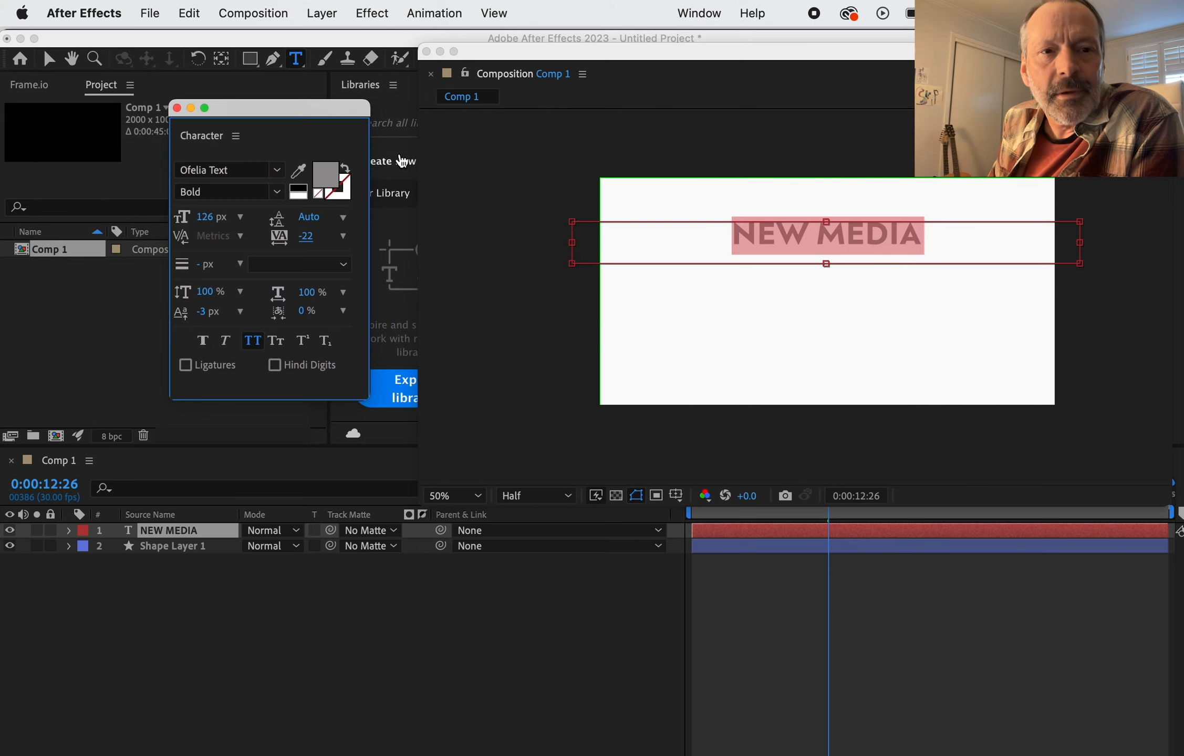
# - Activate the Pen tool with the NEW MEDIA layer selected and its properties expanded
pyautogui.click(272, 60)
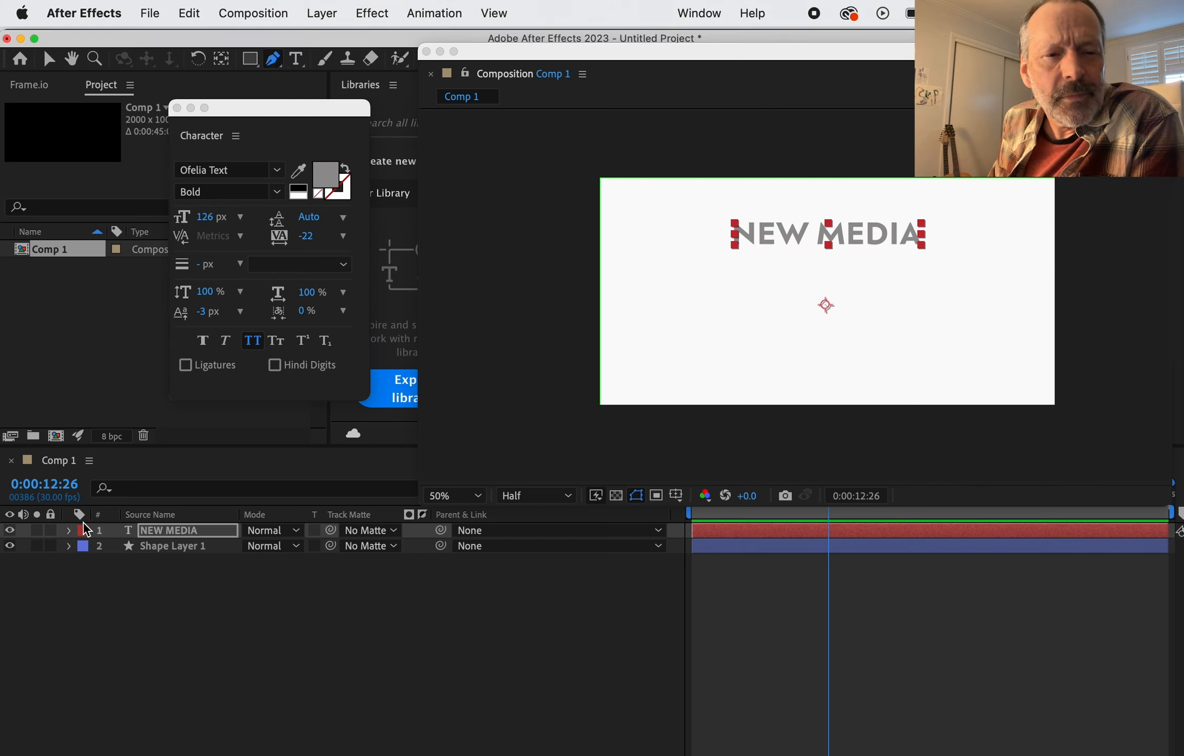
pyautogui.click(69, 531)
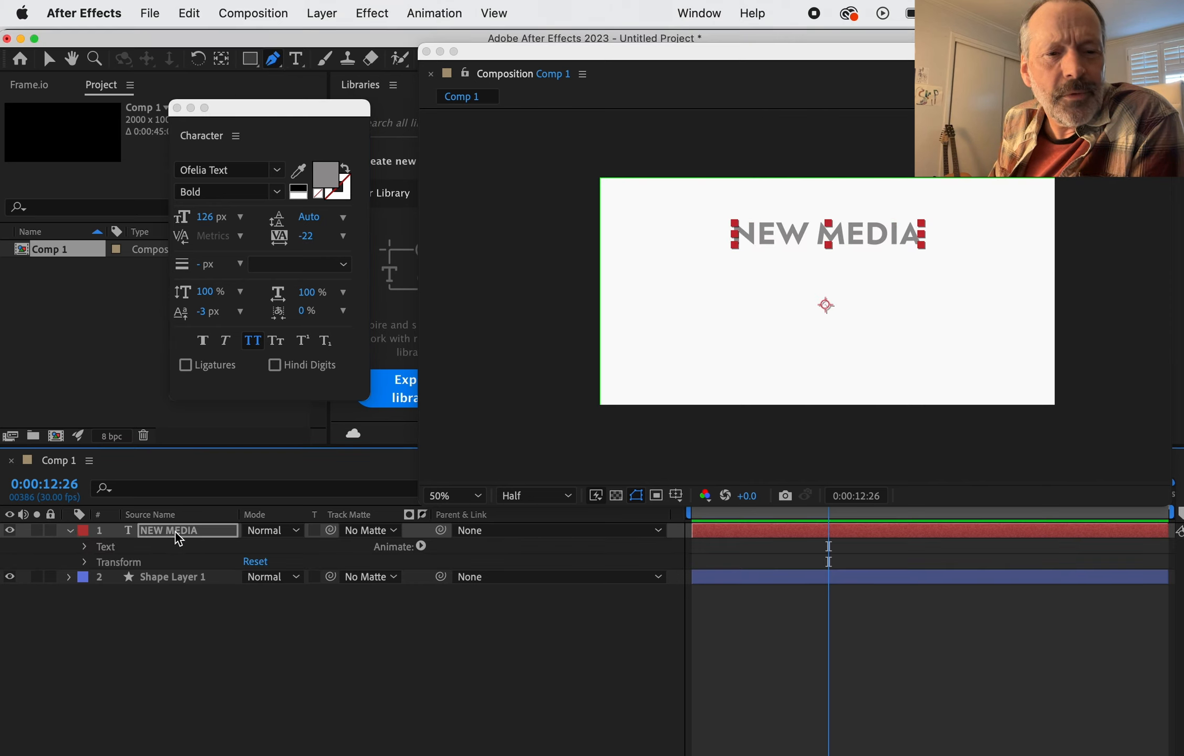
pyautogui.press('Return')
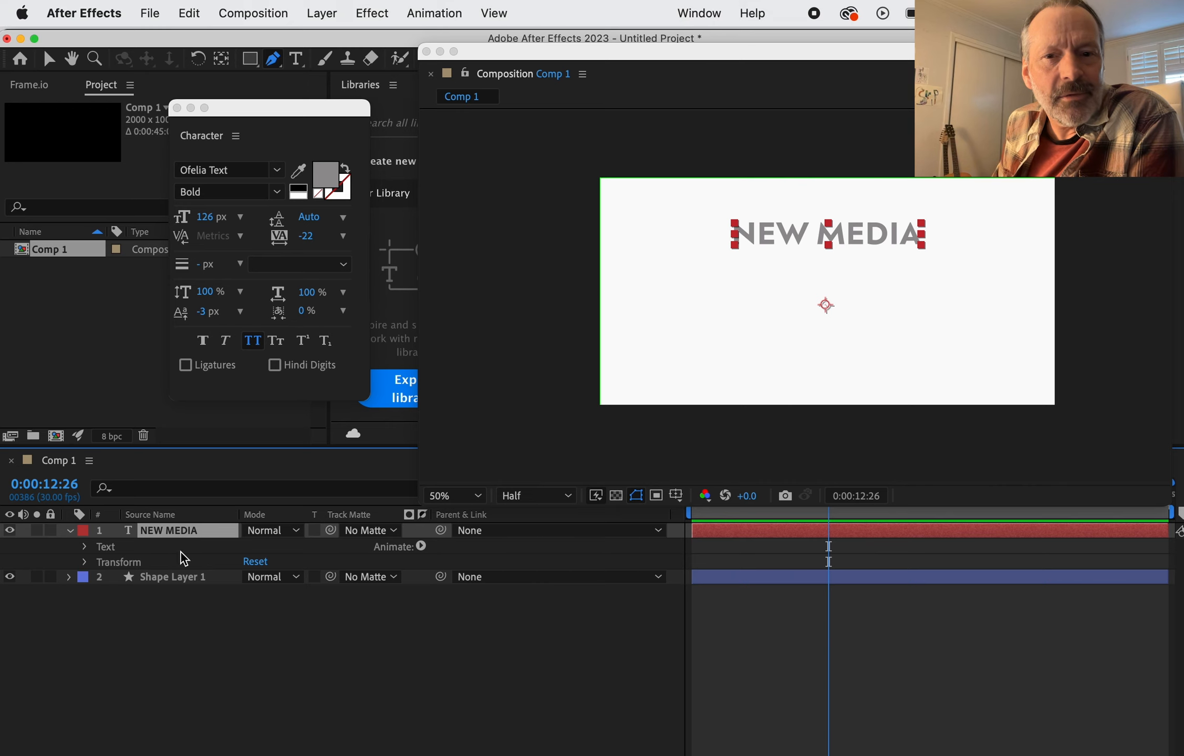
pyautogui.click(272, 58)
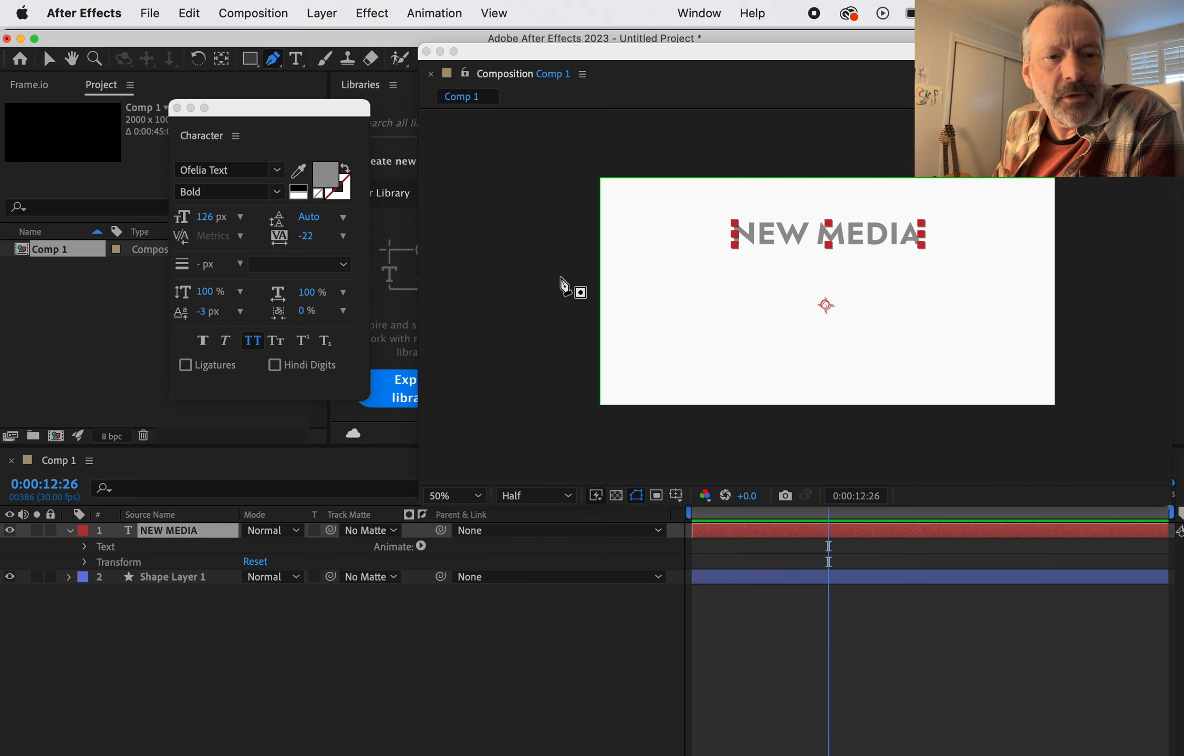
pyautogui.click(471, 341)
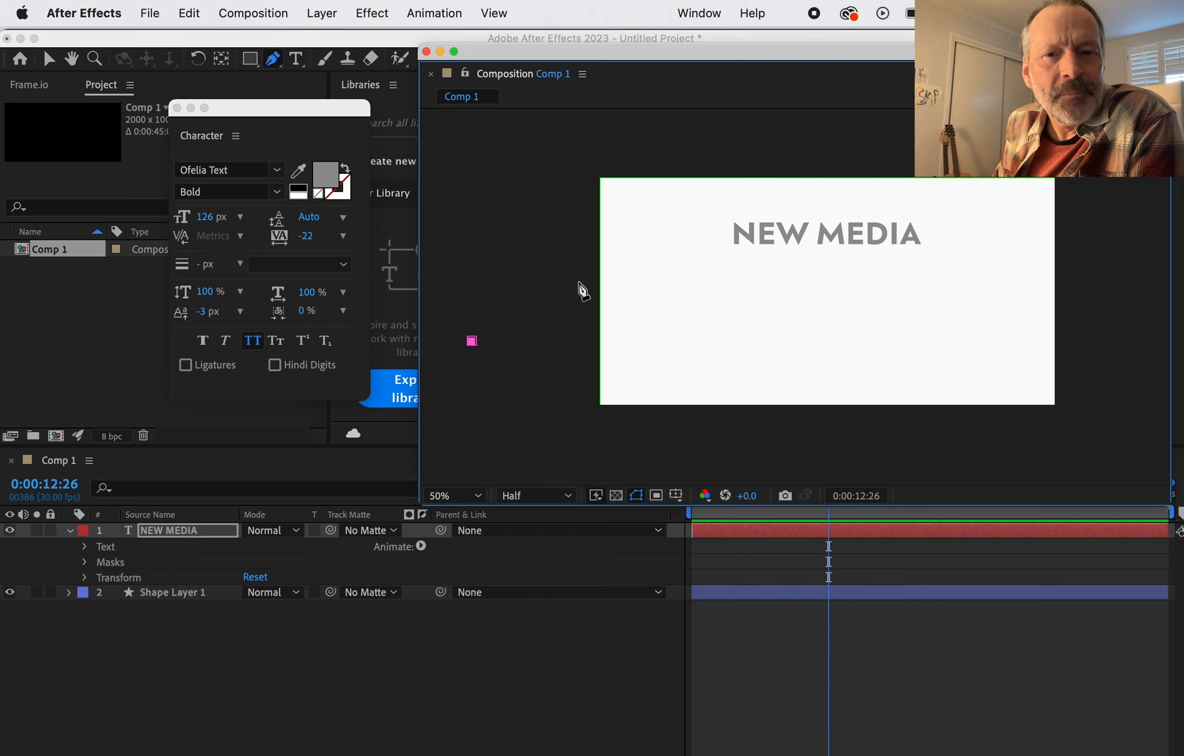
pyautogui.moveTo(598, 276); pyautogui.dragTo(663, 279)
pyautogui.moveTo(820, 356); pyautogui.dragTo(881, 360)
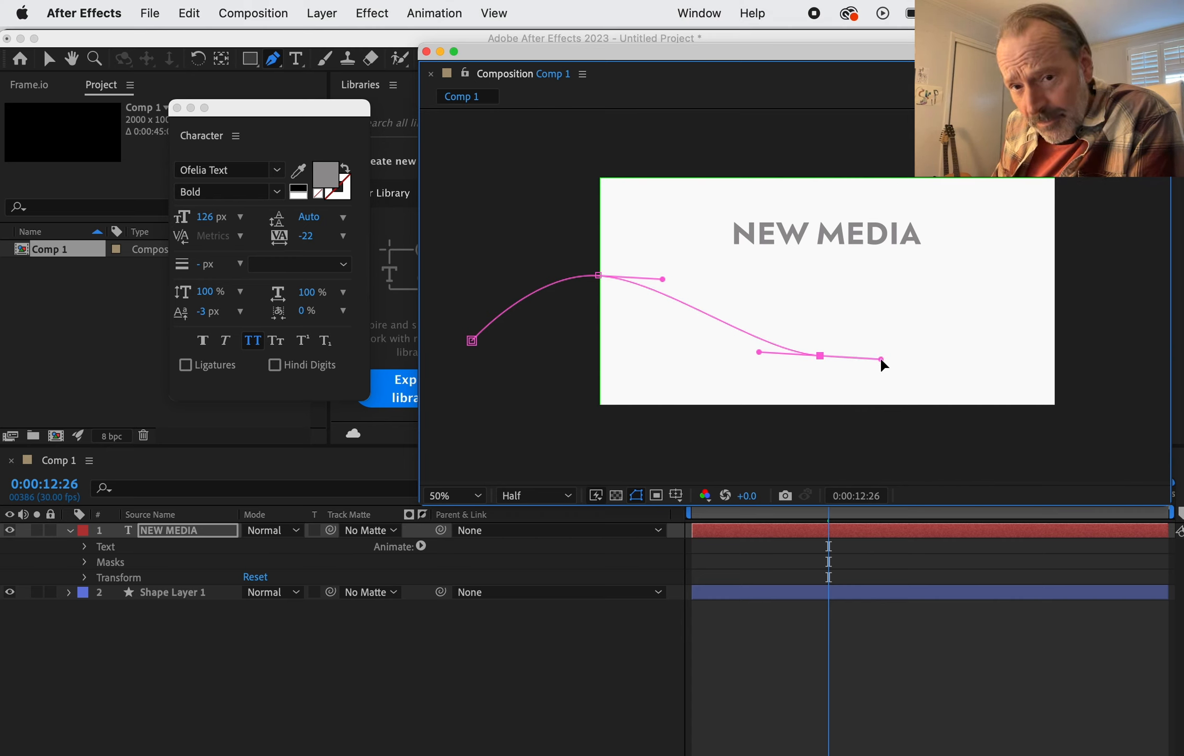
pyautogui.press('super+z')
pyautogui.press('super+z')
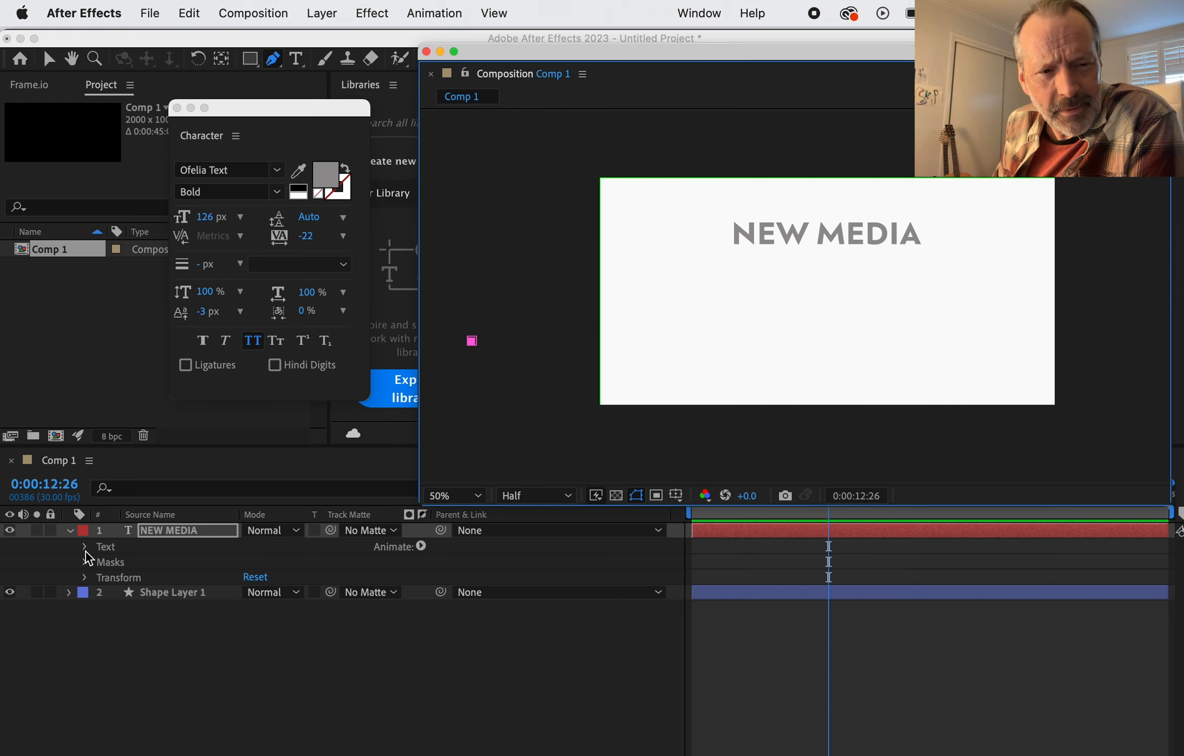
pyautogui.press('super+z')
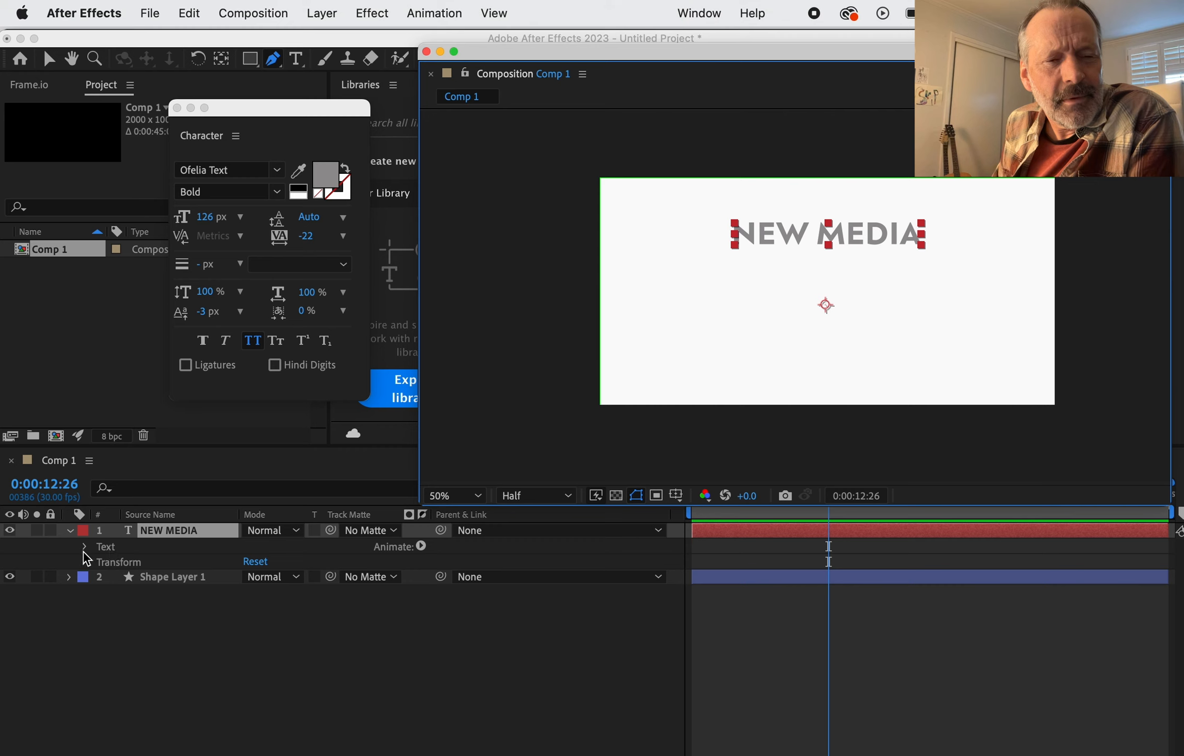
# - Expand the Text properties of the NEW MEDIA layer and select that property group
pyautogui.click(84, 547)
pyautogui.click(111, 549)
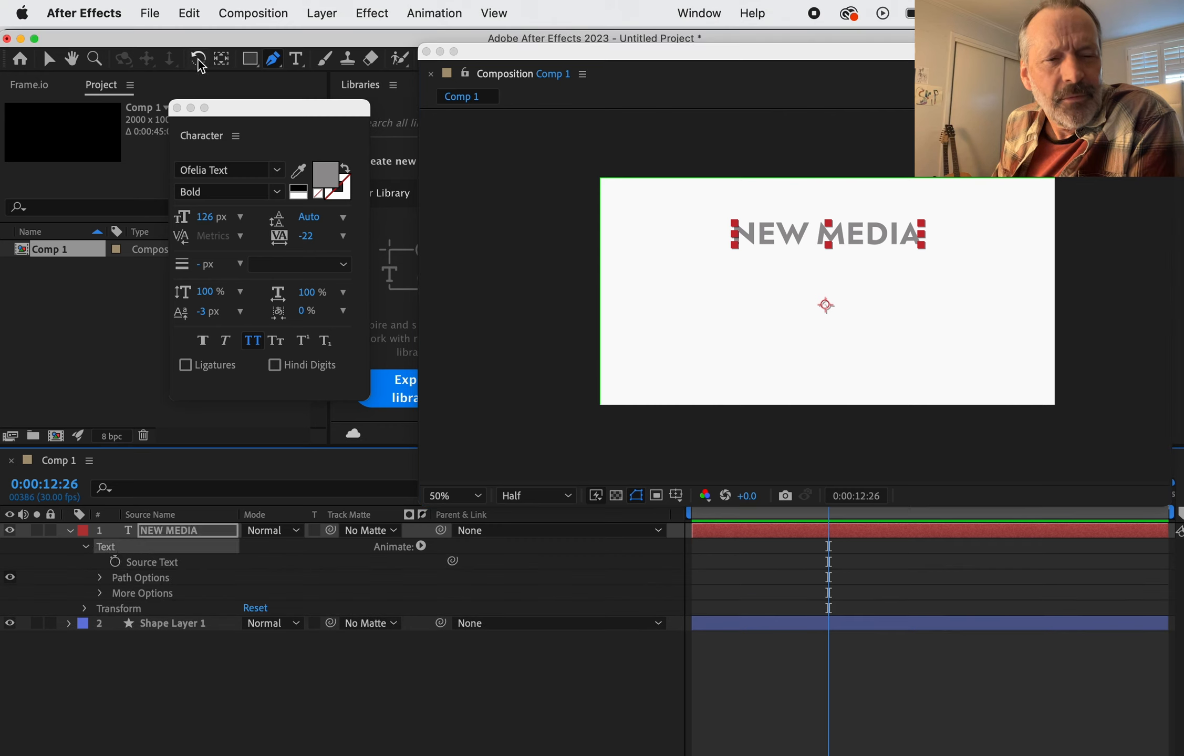
pyautogui.click(517, 317)
pyautogui.click(644, 290)
pyautogui.moveTo(644, 290); pyautogui.dragTo(701, 289)
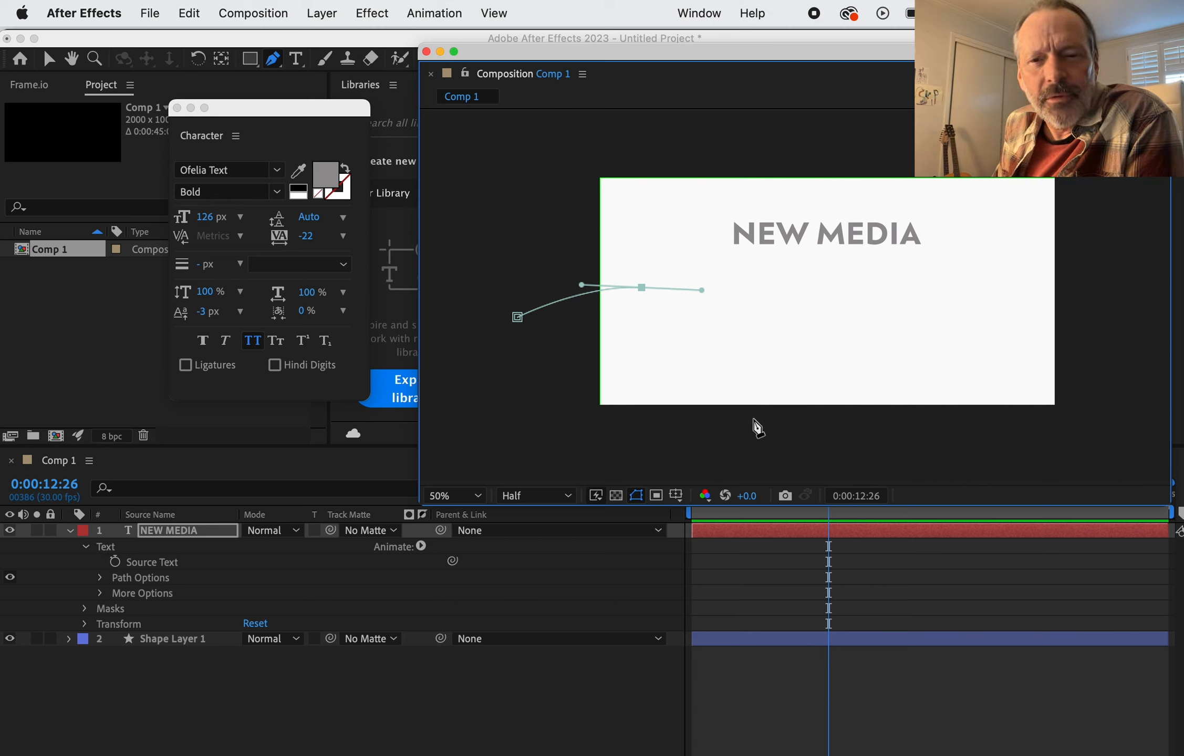
pyautogui.moveTo(775, 333); pyautogui.dragTo(834, 336)
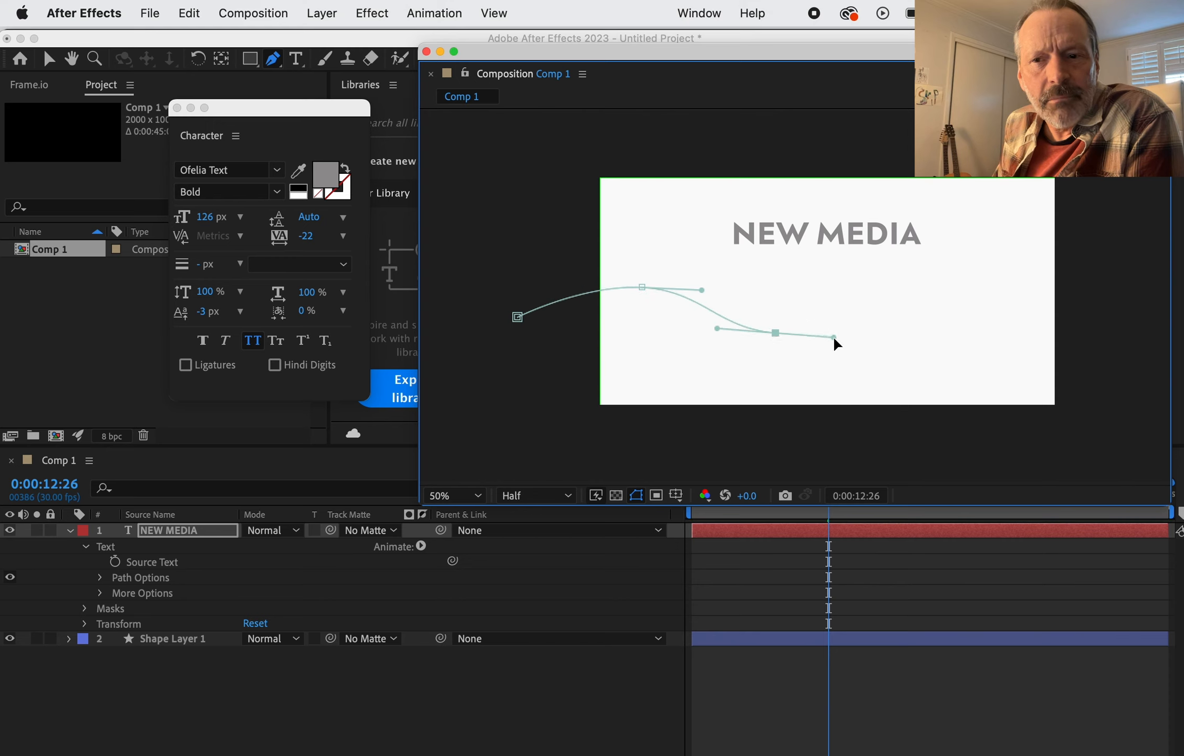
pyautogui.moveTo(1019, 305); pyautogui.dragTo(1091, 267)
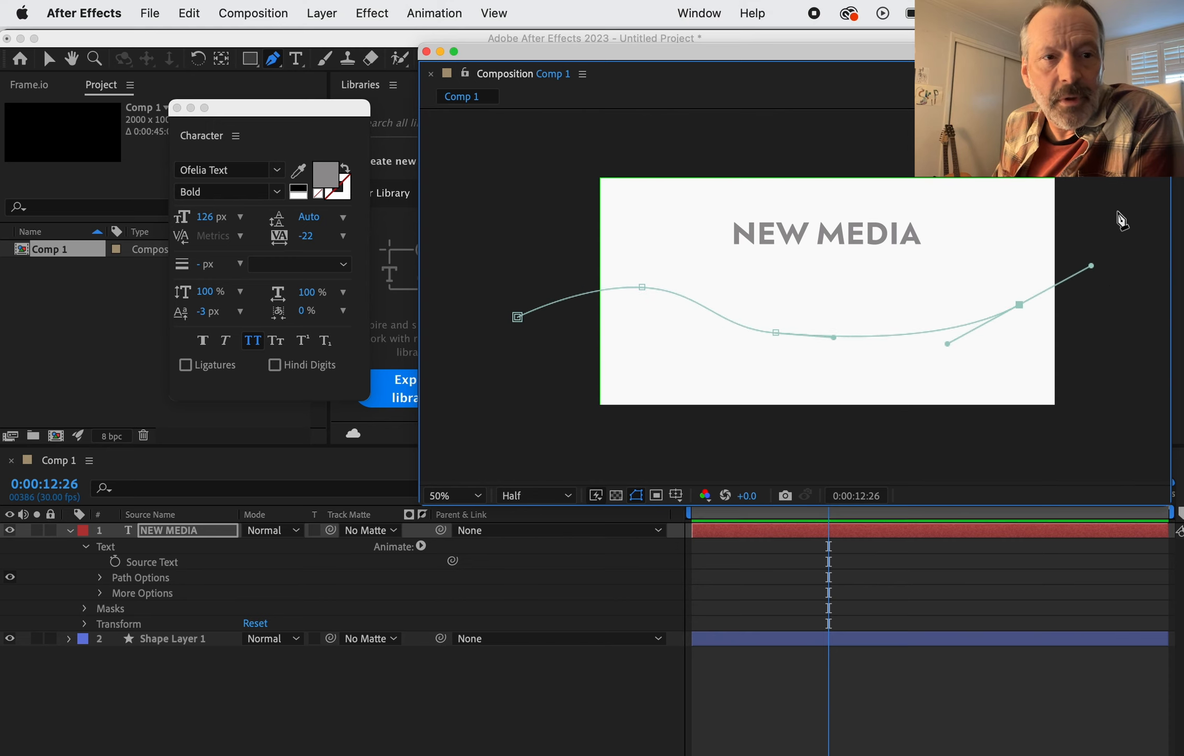
pyautogui.click(1117, 211)
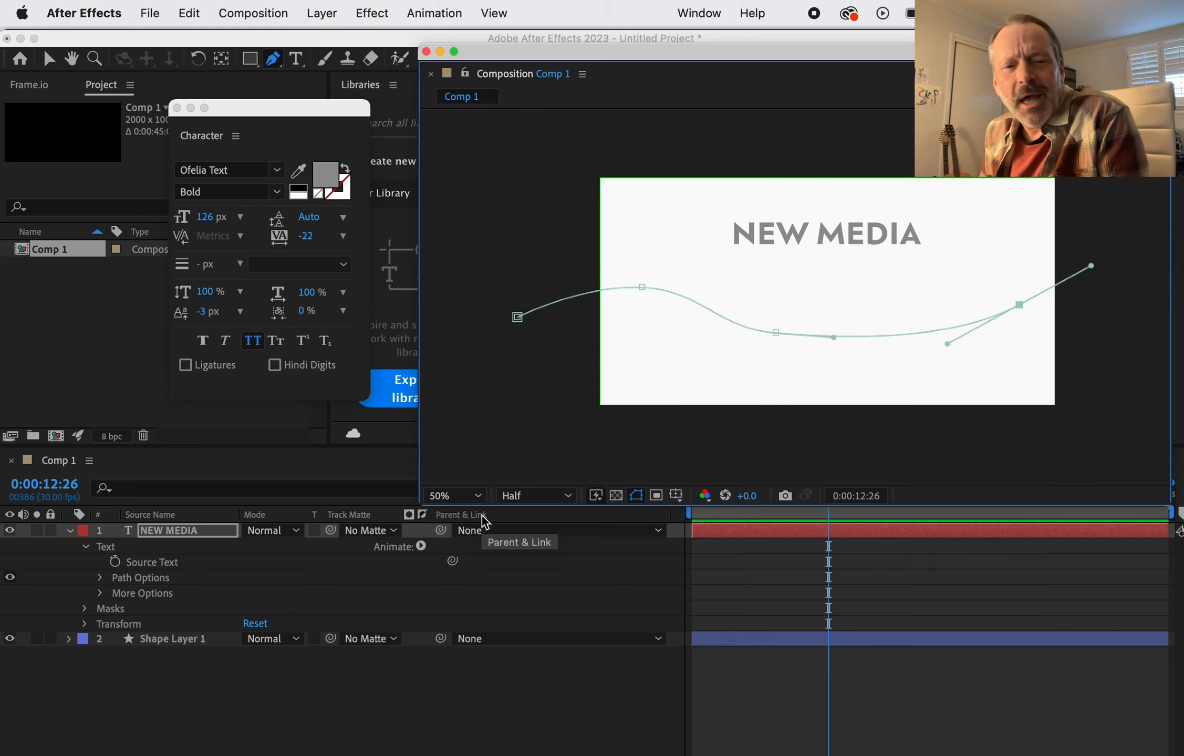
pyautogui.press('super+z')
pyautogui.press('super+z')
pyautogui.press('super+z')
pyautogui.press('super+z')
pyautogui.press('super+z')
pyautogui.press('super+z')
pyautogui.press('super+z')
pyautogui.press('super+z')
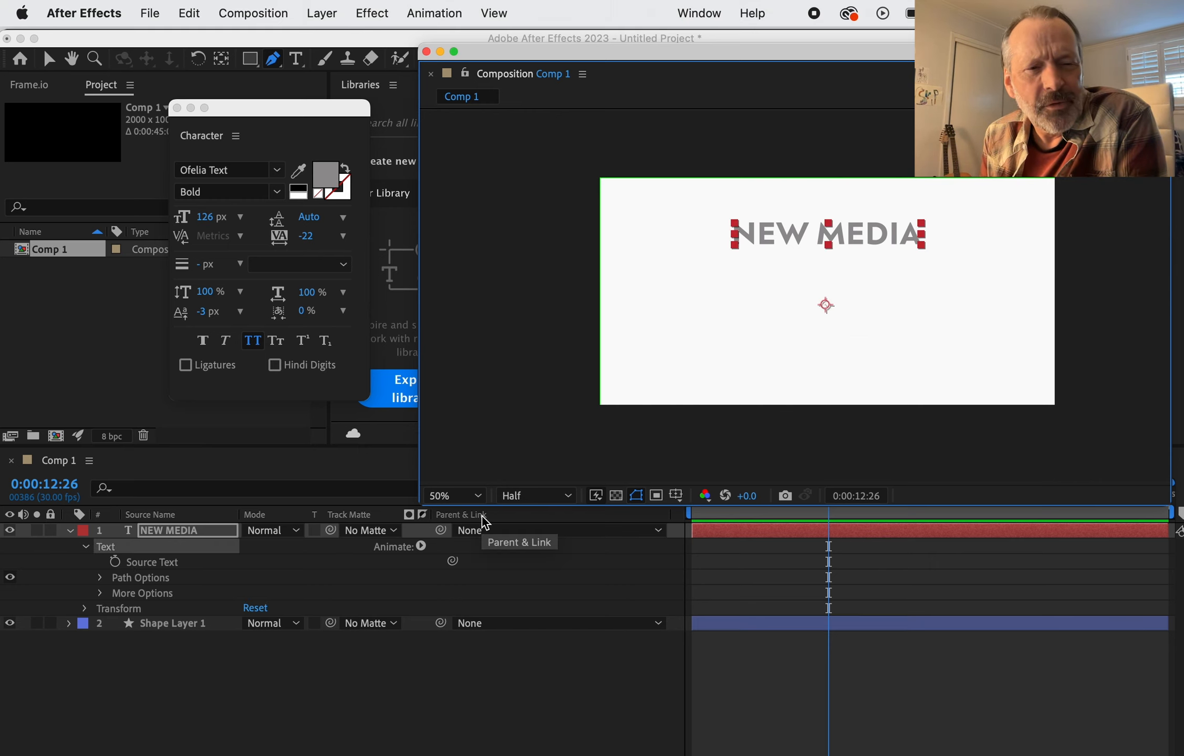
# - Draw an open, wavy six-point mask path on the NEW MEDIA layer, spanning below the text and beyond both sides of the composition
pyautogui.click(174, 532)
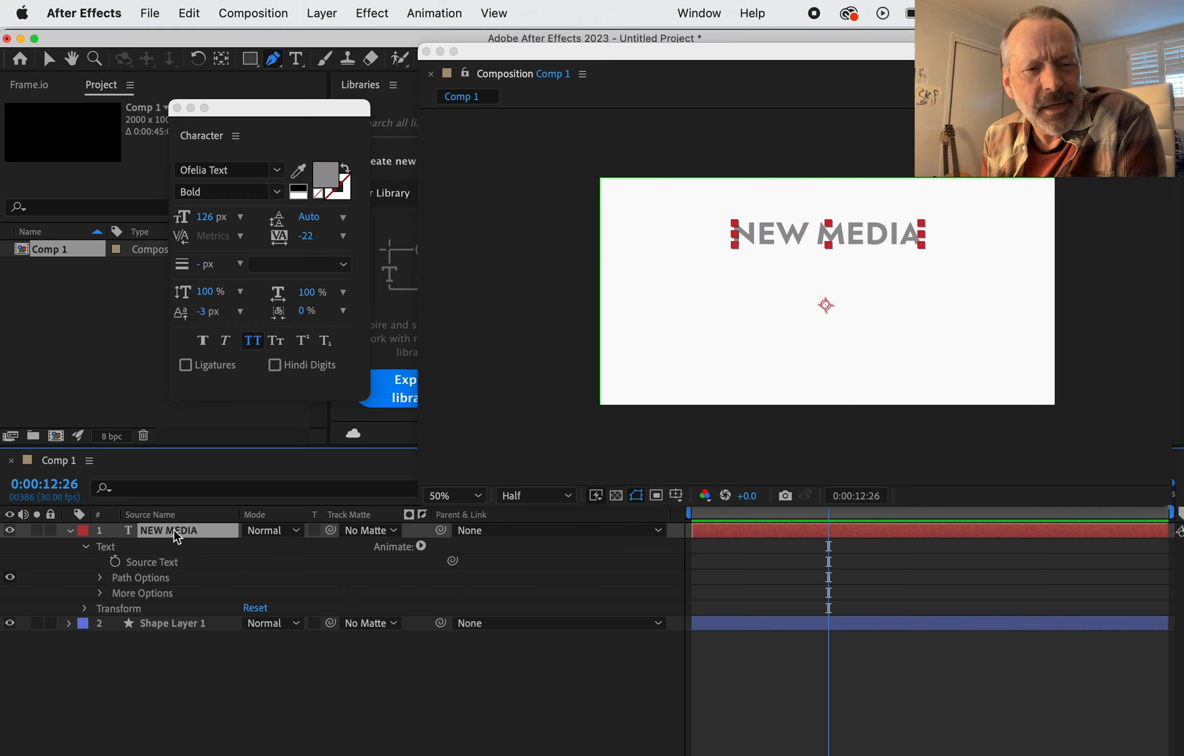
pyautogui.click(107, 548)
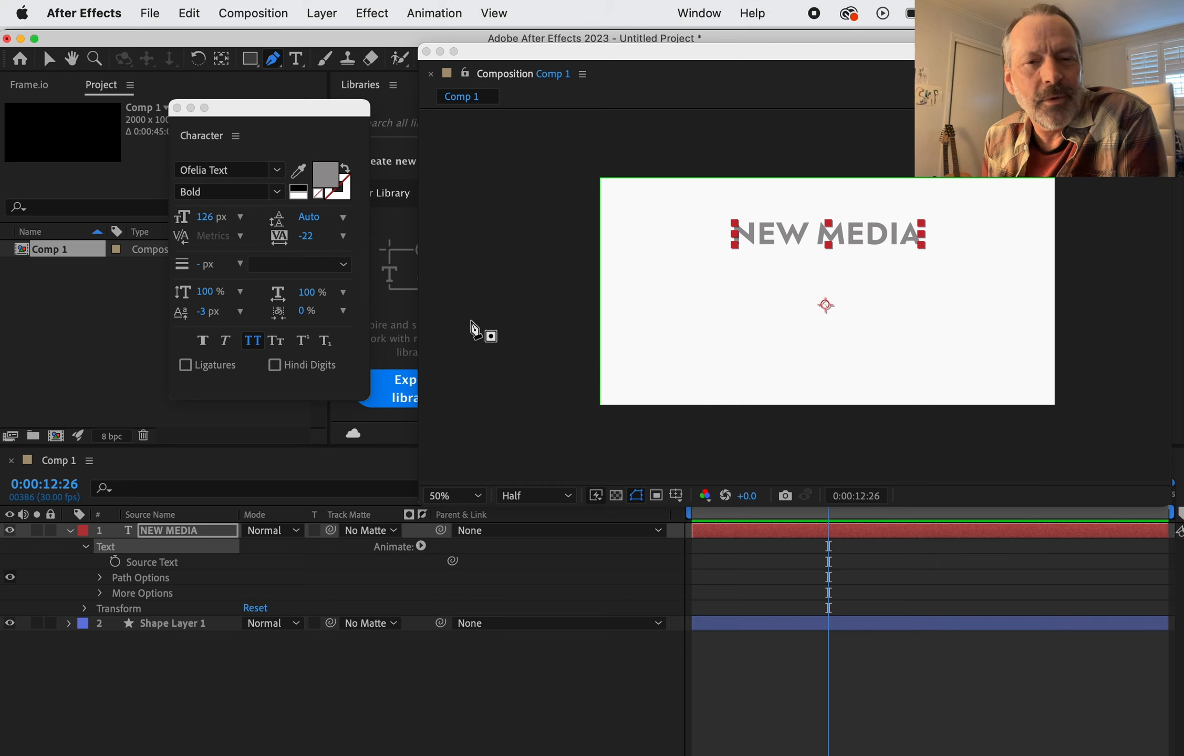
pyautogui.click(470, 319)
pyautogui.moveTo(544, 294); pyautogui.dragTo(589, 292)
pyautogui.moveTo(713, 348); pyautogui.dragTo(795, 356)
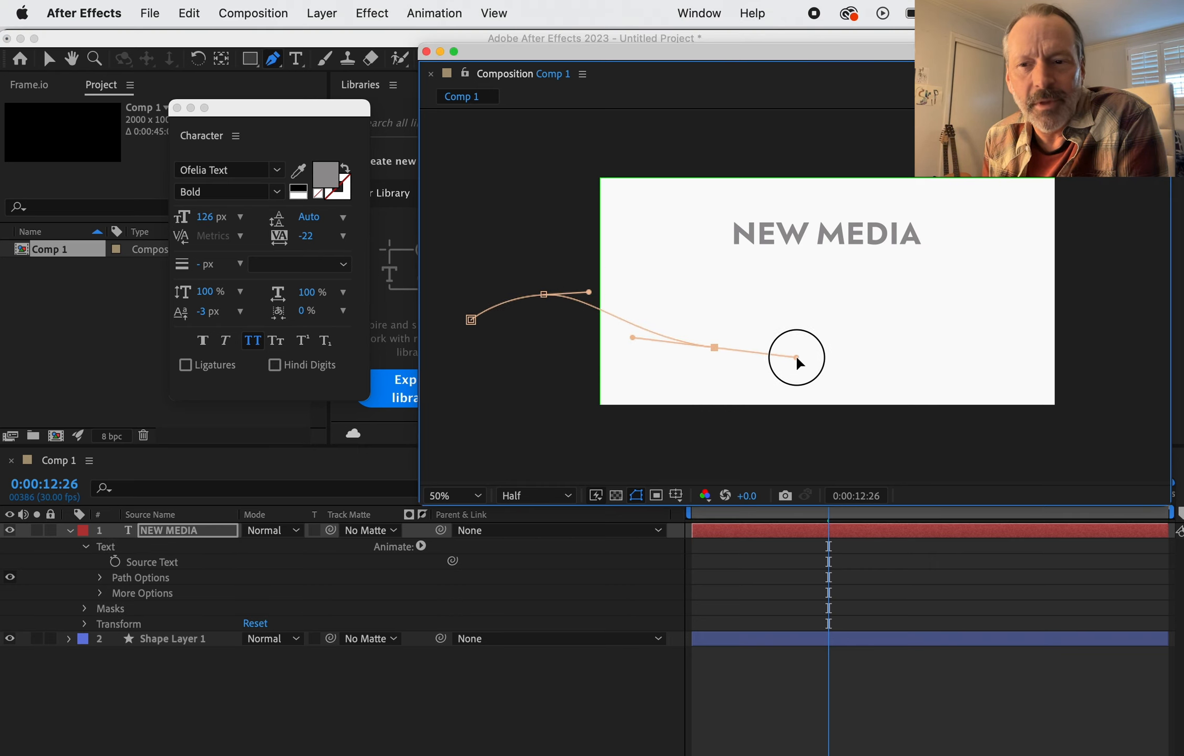
pyautogui.moveTo(912, 337); pyautogui.dragTo(959, 304)
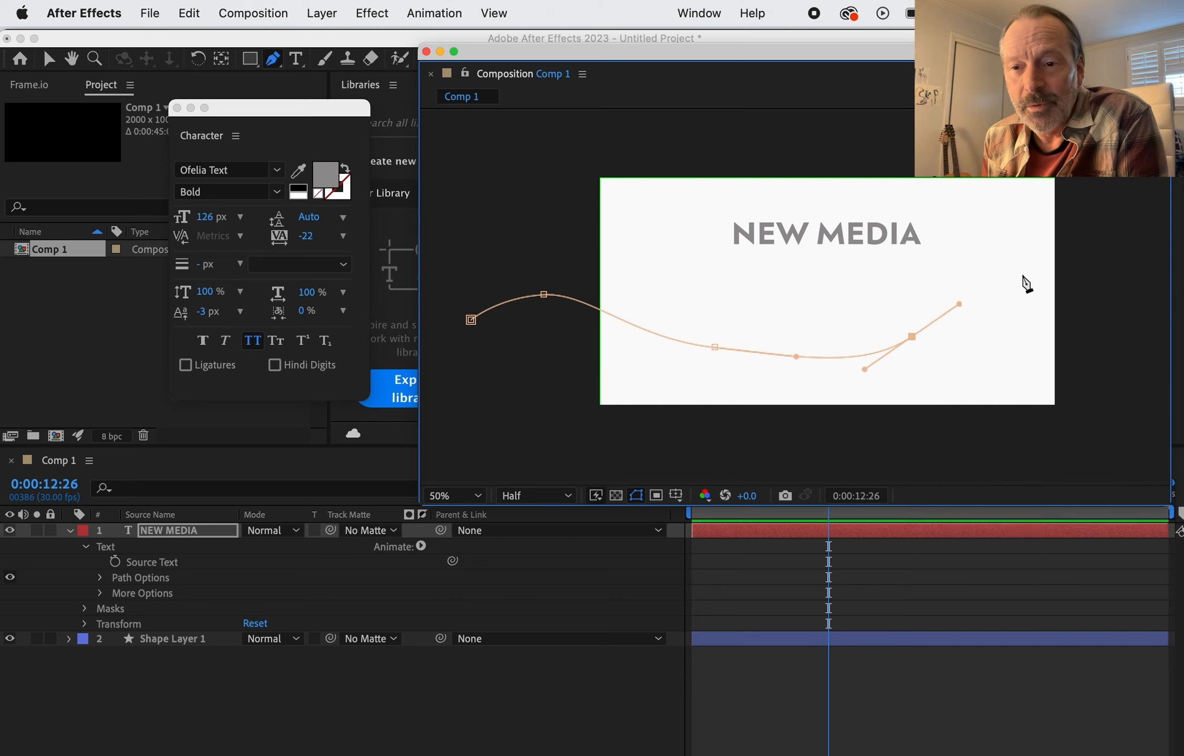
pyautogui.moveTo(1038, 268); pyautogui.dragTo(1085, 263)
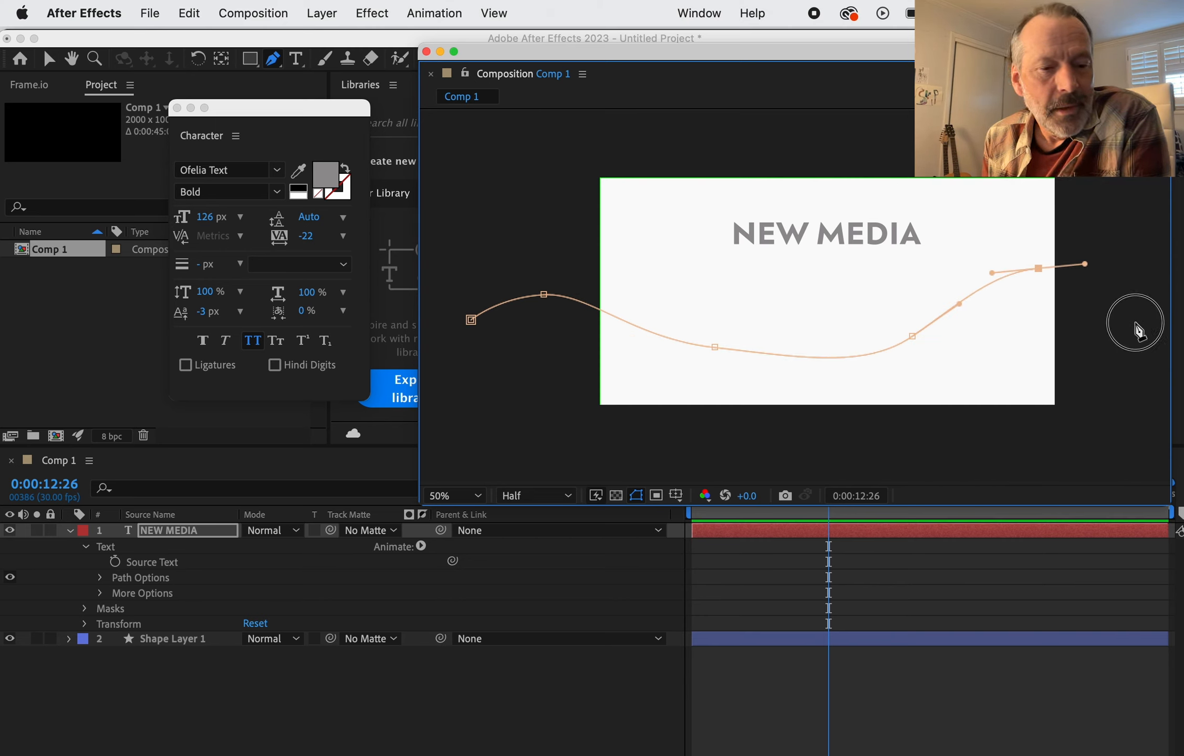
pyautogui.click(1134, 322)
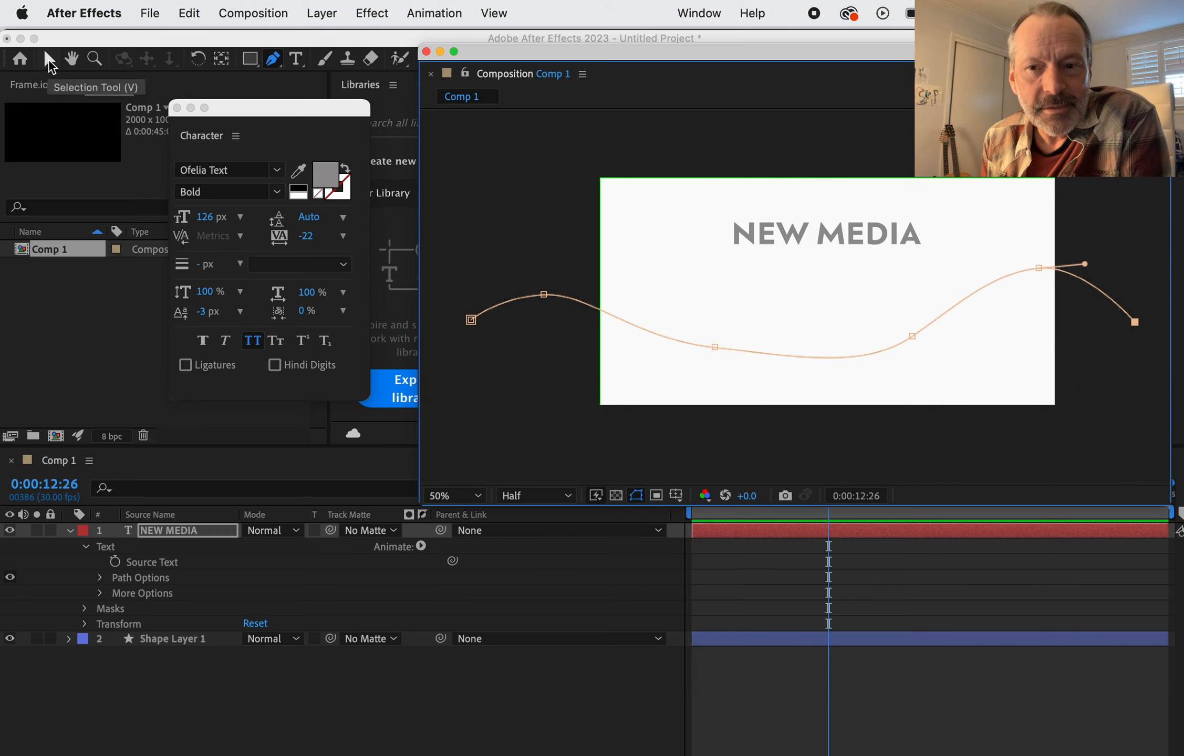
# - Flatten the curve at the mask path's fourth point and move both end points farther outside the composition
pyautogui.click(49, 60)
pyautogui.click(914, 336)
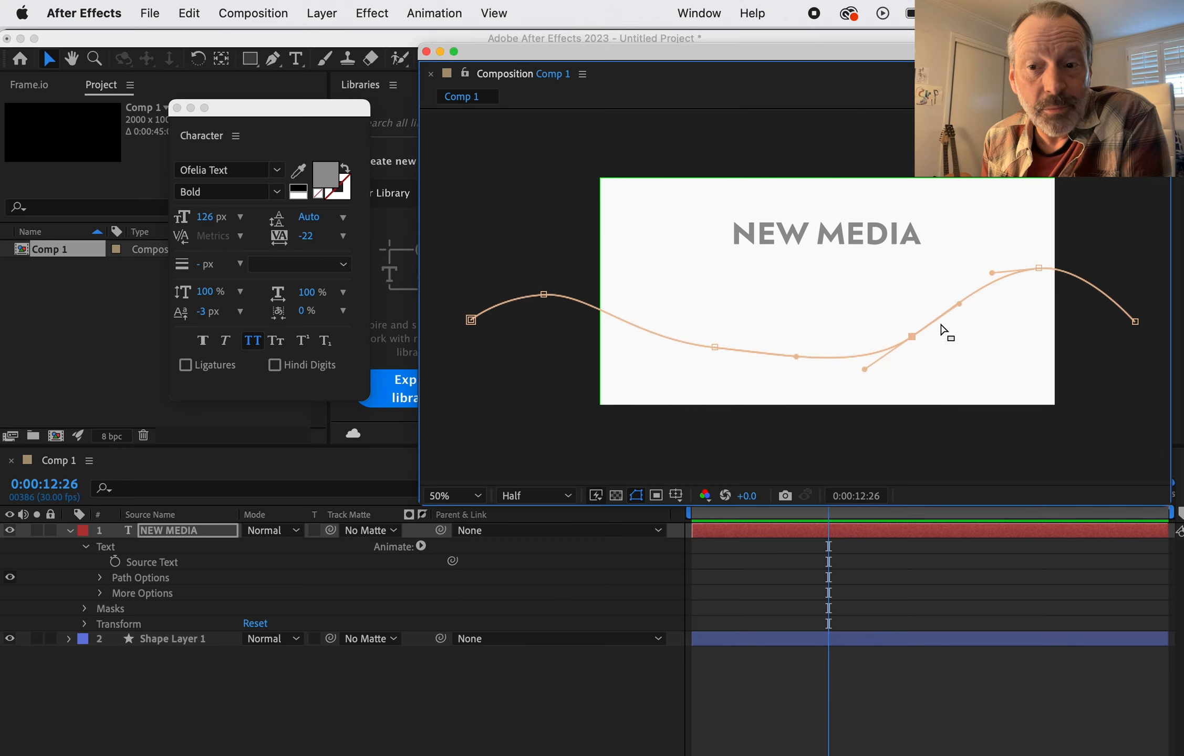
pyautogui.moveTo(960, 305); pyautogui.dragTo(972, 315)
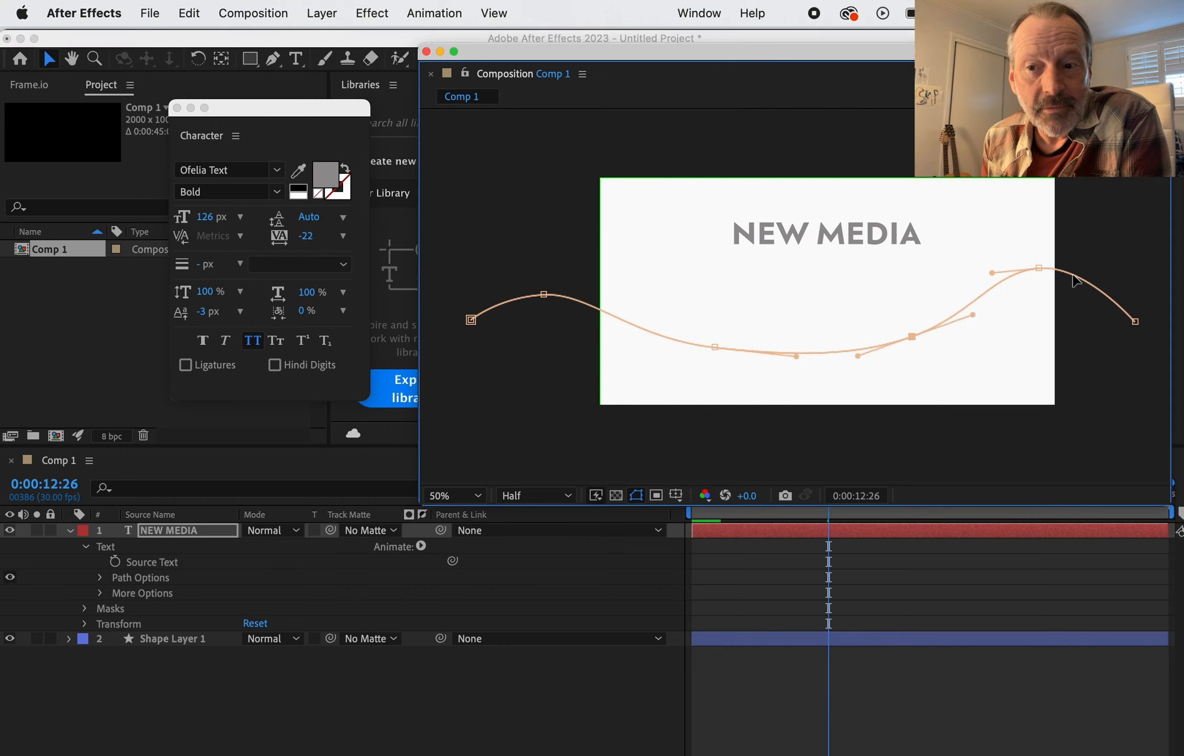
pyautogui.moveTo(1136, 322); pyautogui.dragTo(1165, 293)
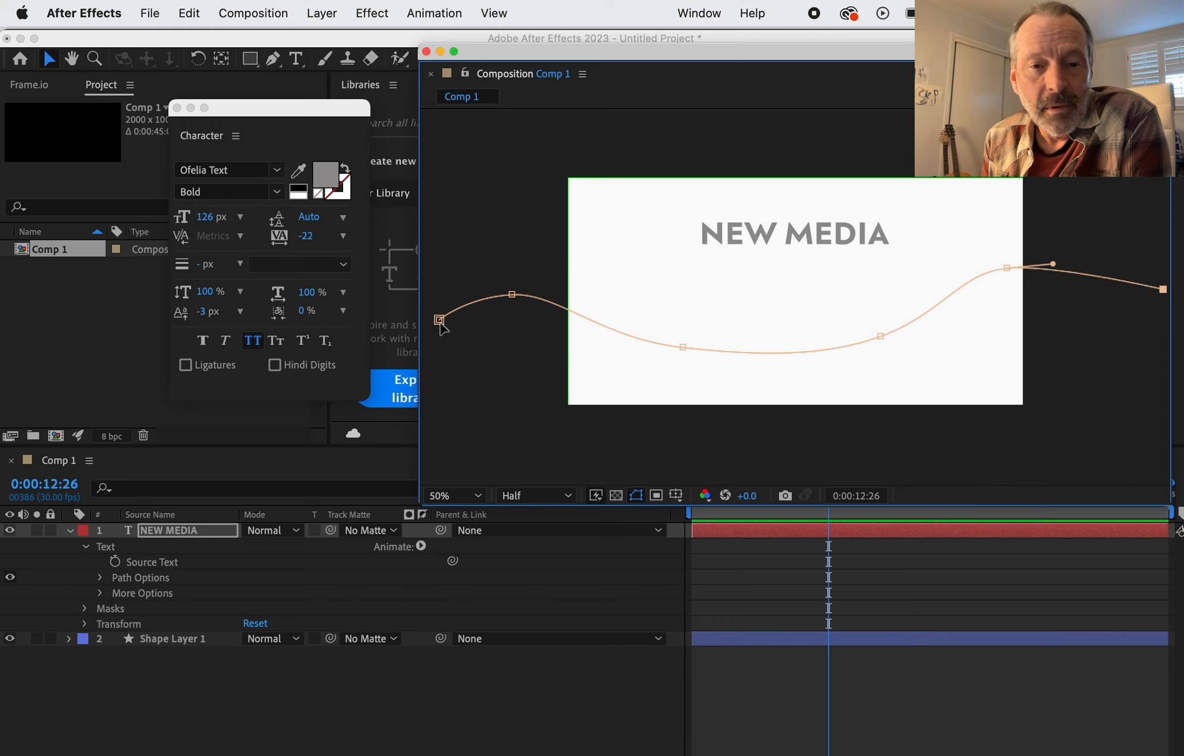
pyautogui.moveTo(440, 320); pyautogui.dragTo(403, 329)
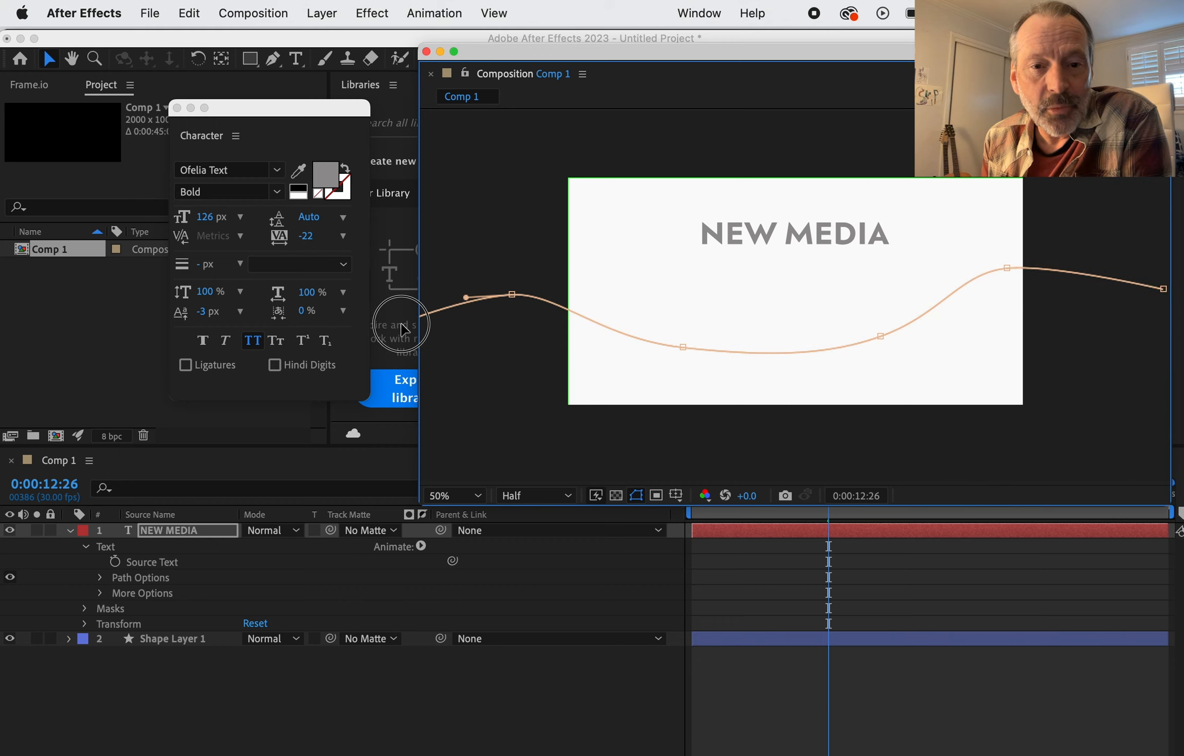
# - Reposition the four inner points of the mask path to form a smoother, wider wave
pyautogui.click(512, 295)
pyautogui.moveTo(513, 297); pyautogui.dragTo(501, 296)
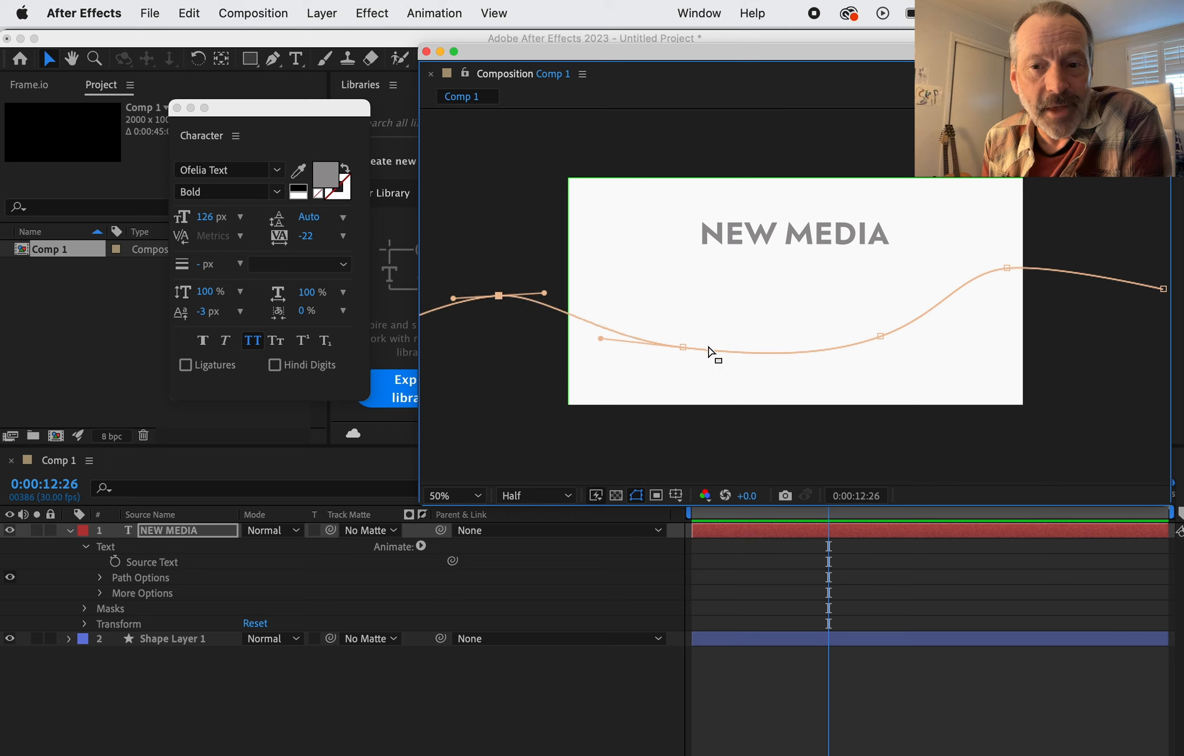
pyautogui.moveTo(682, 347); pyautogui.dragTo(702, 353)
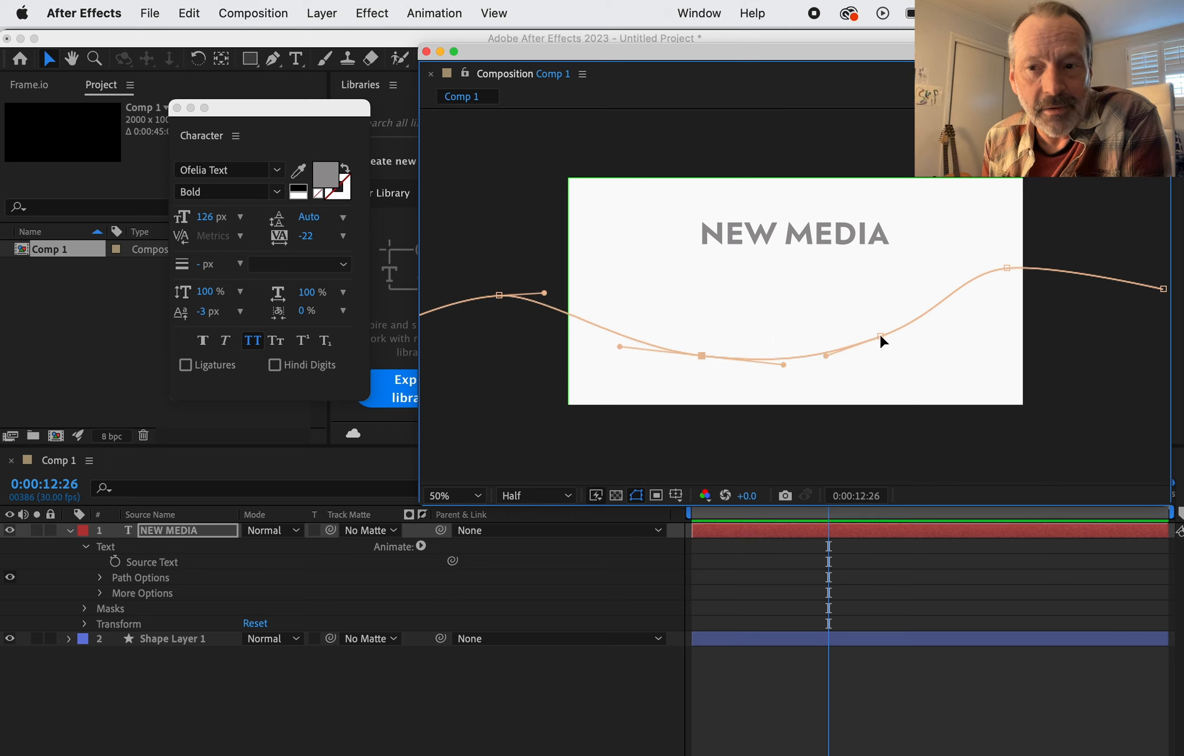
pyautogui.moveTo(880, 335); pyautogui.dragTo(886, 316)
pyautogui.moveTo(1005, 269); pyautogui.dragTo(1048, 265)
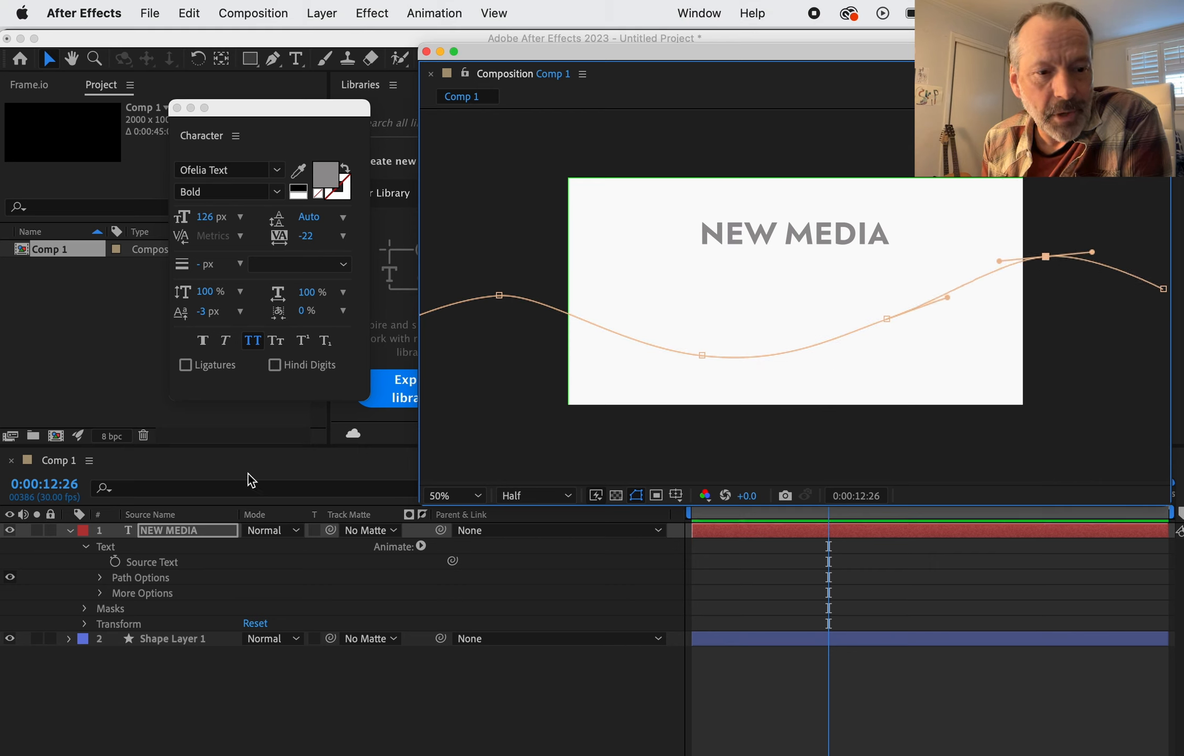
# - Assign Mask 1 as the path for the NEW MEDIA text in its Path Options
pyautogui.click(84, 609)
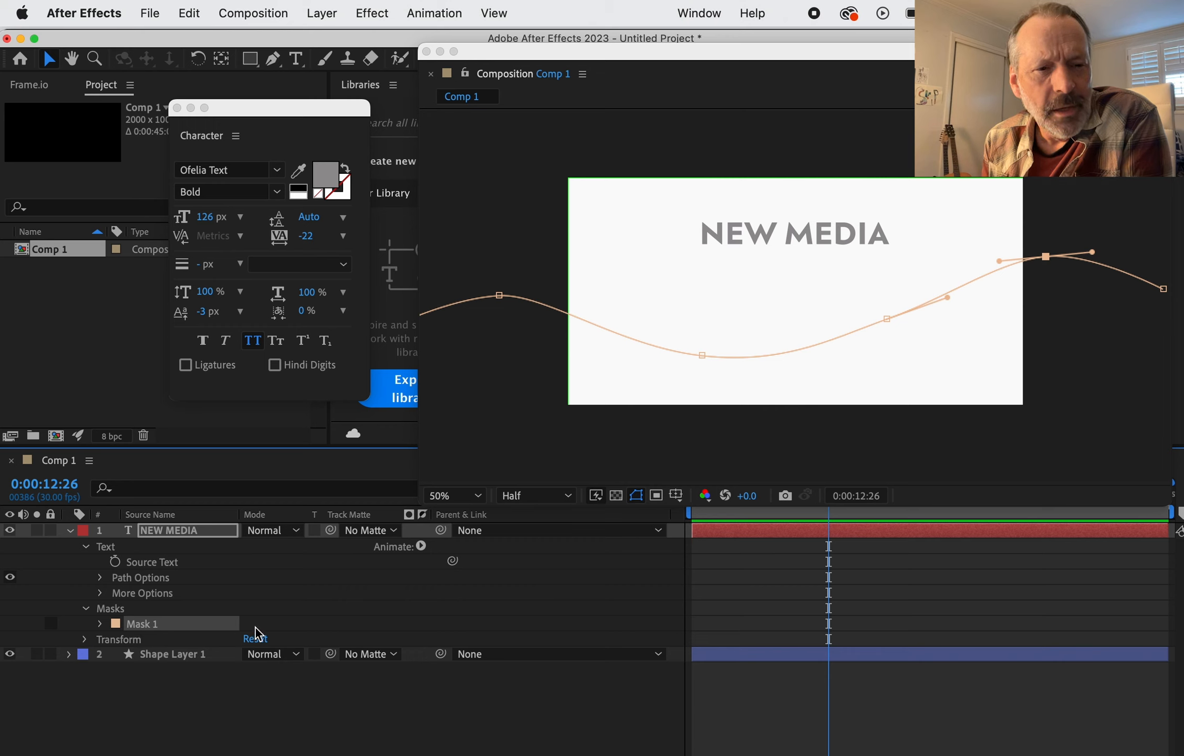
pyautogui.click(791, 243)
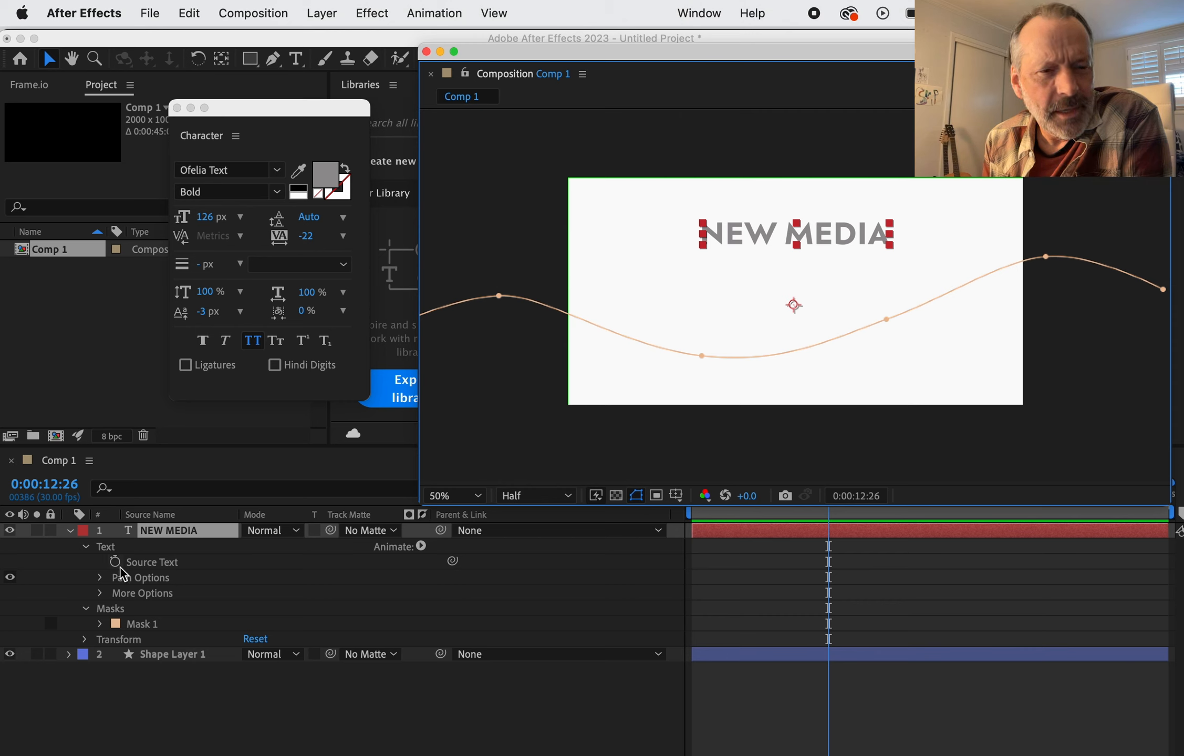
pyautogui.click(100, 578)
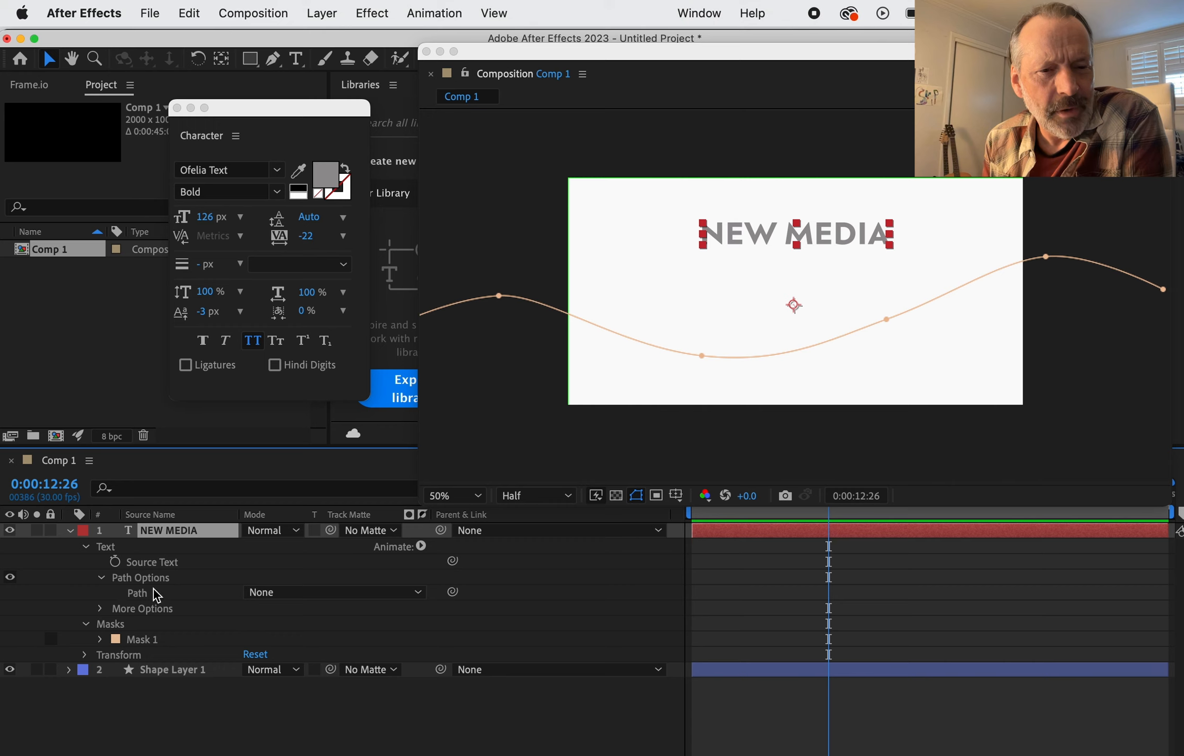
pyautogui.click(351, 597)
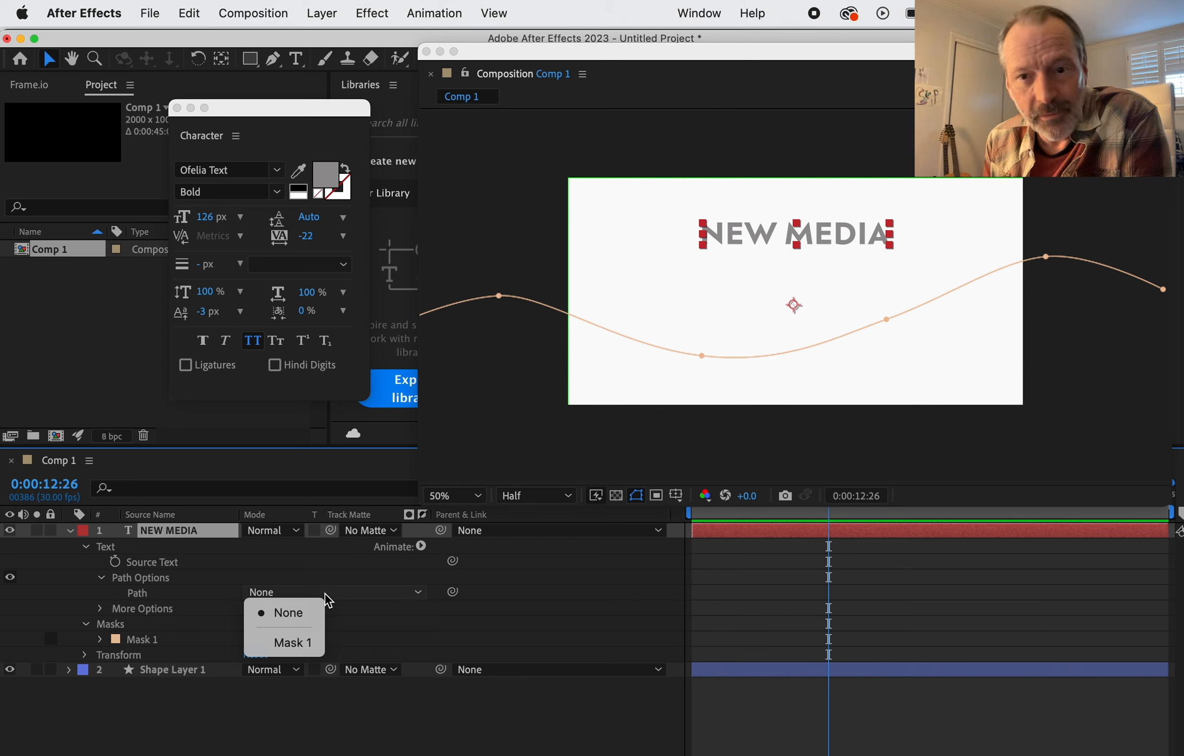
pyautogui.click(308, 644)
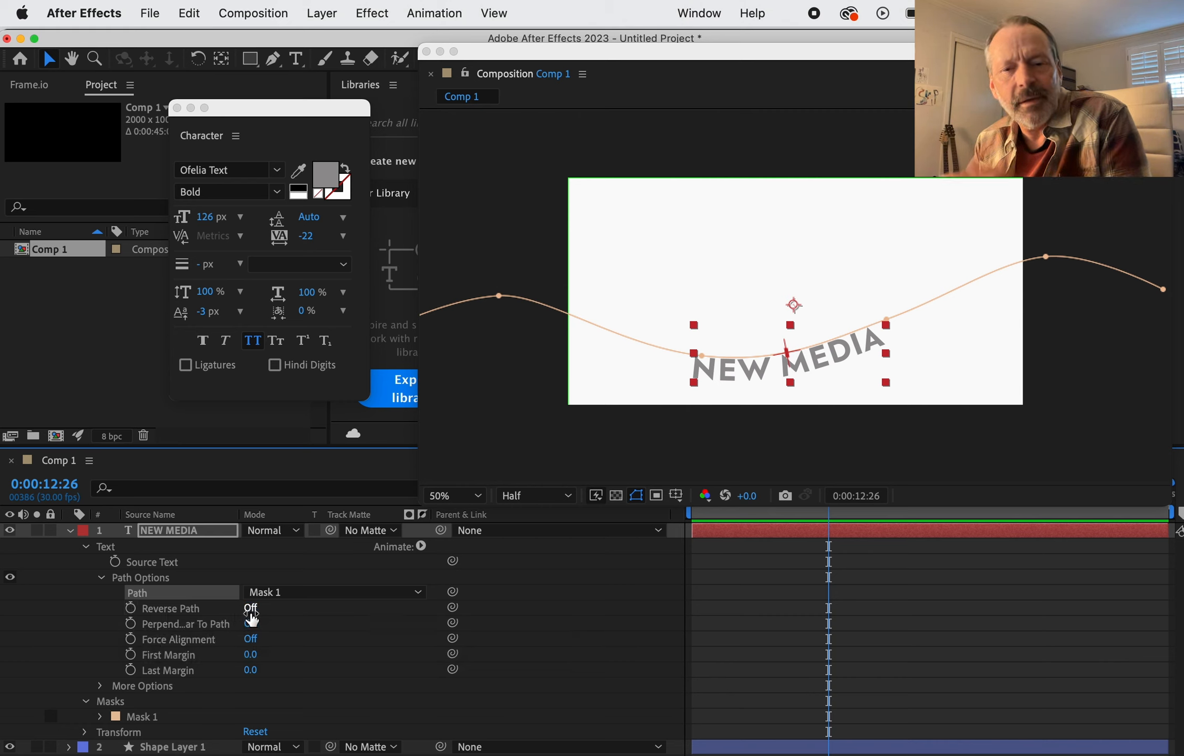
# - Try toggling Reverse Path, Perpendicular To Path and Force Alignment on the text, restoring each original setting
pyautogui.click(250, 609)
pyautogui.click(250, 609)
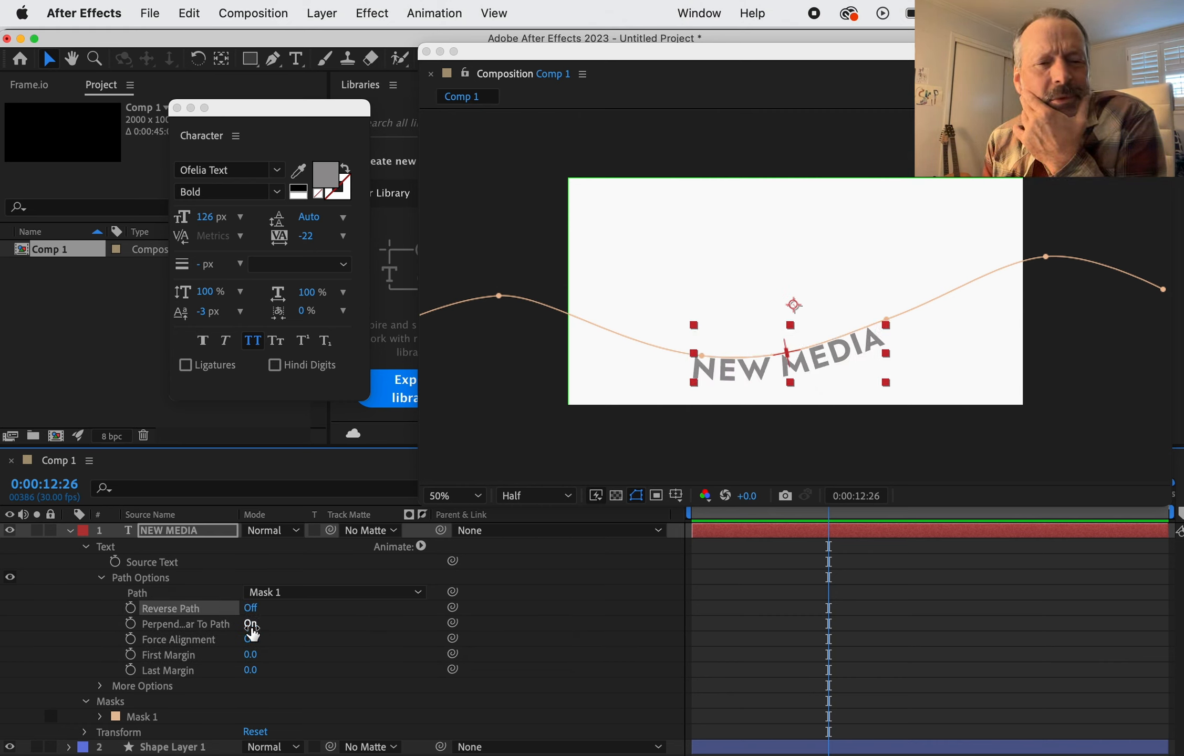
pyautogui.click(251, 625)
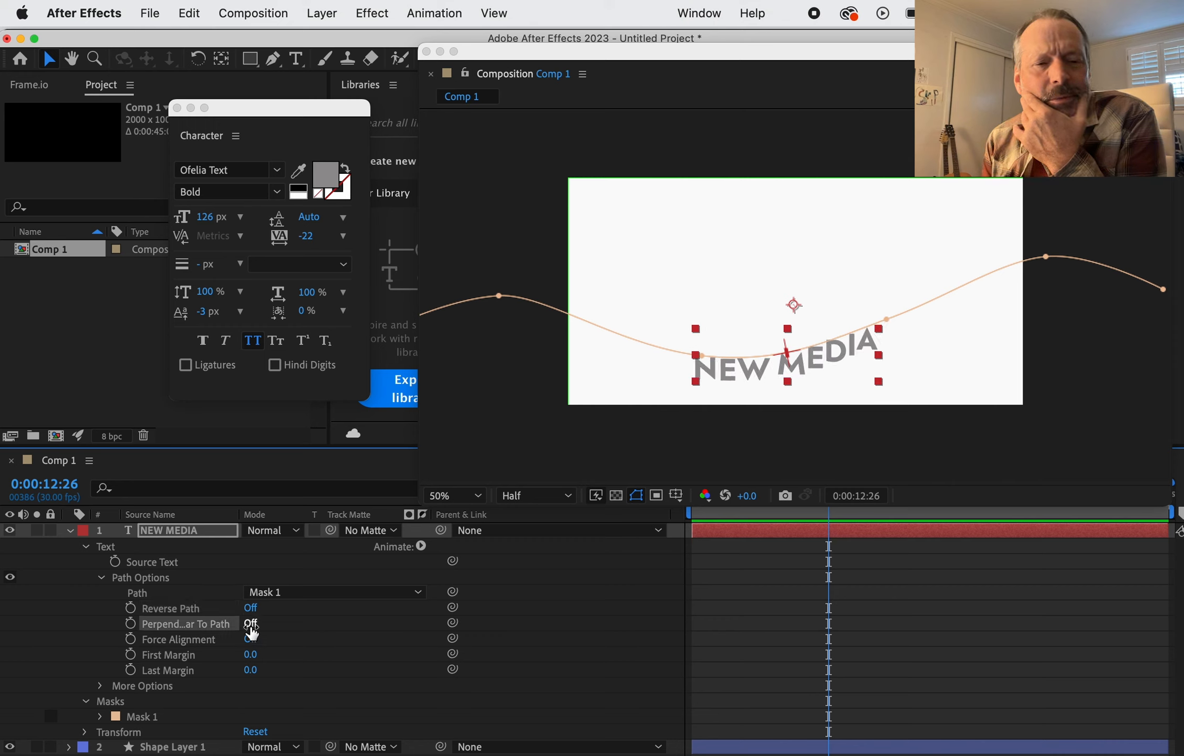
pyautogui.click(250, 626)
pyautogui.click(250, 626)
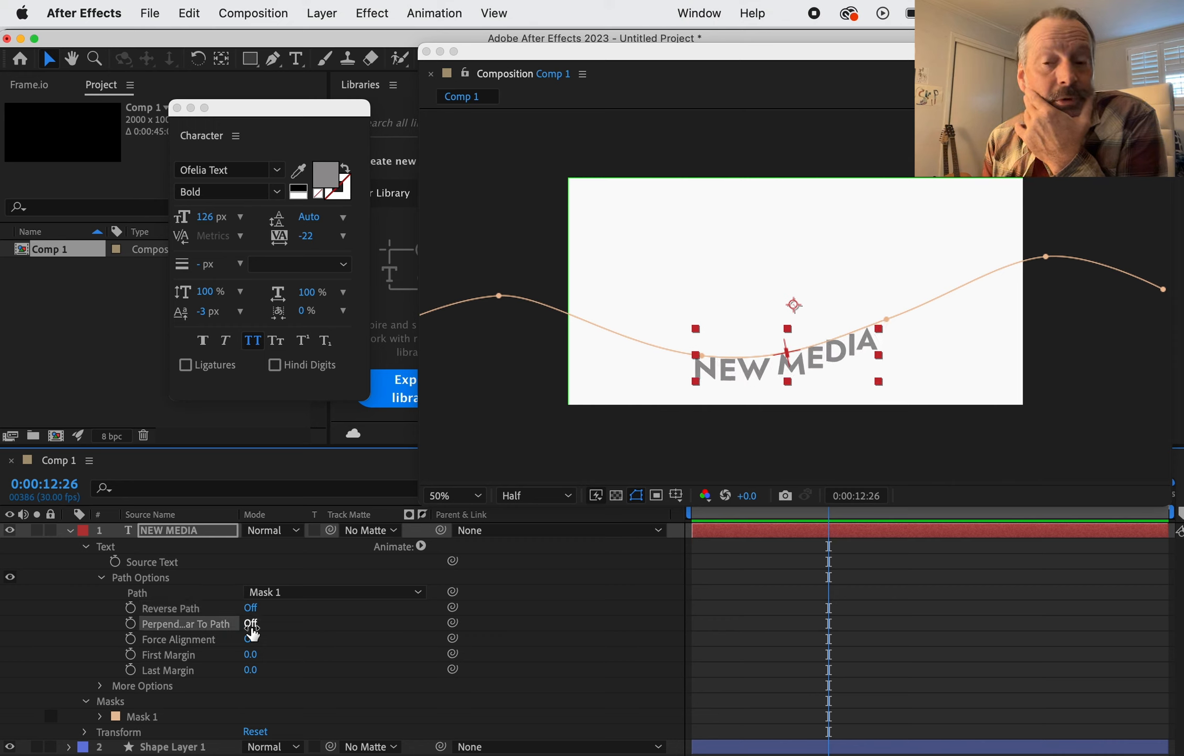
pyautogui.click(251, 626)
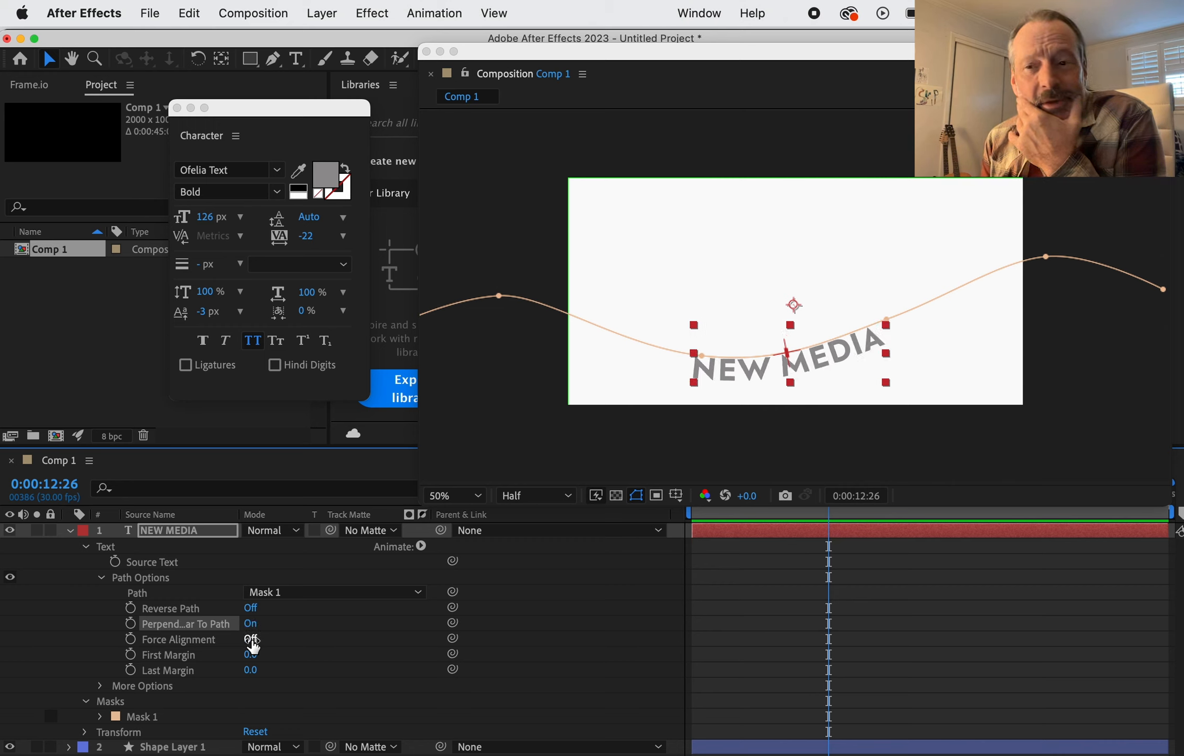
pyautogui.click(251, 640)
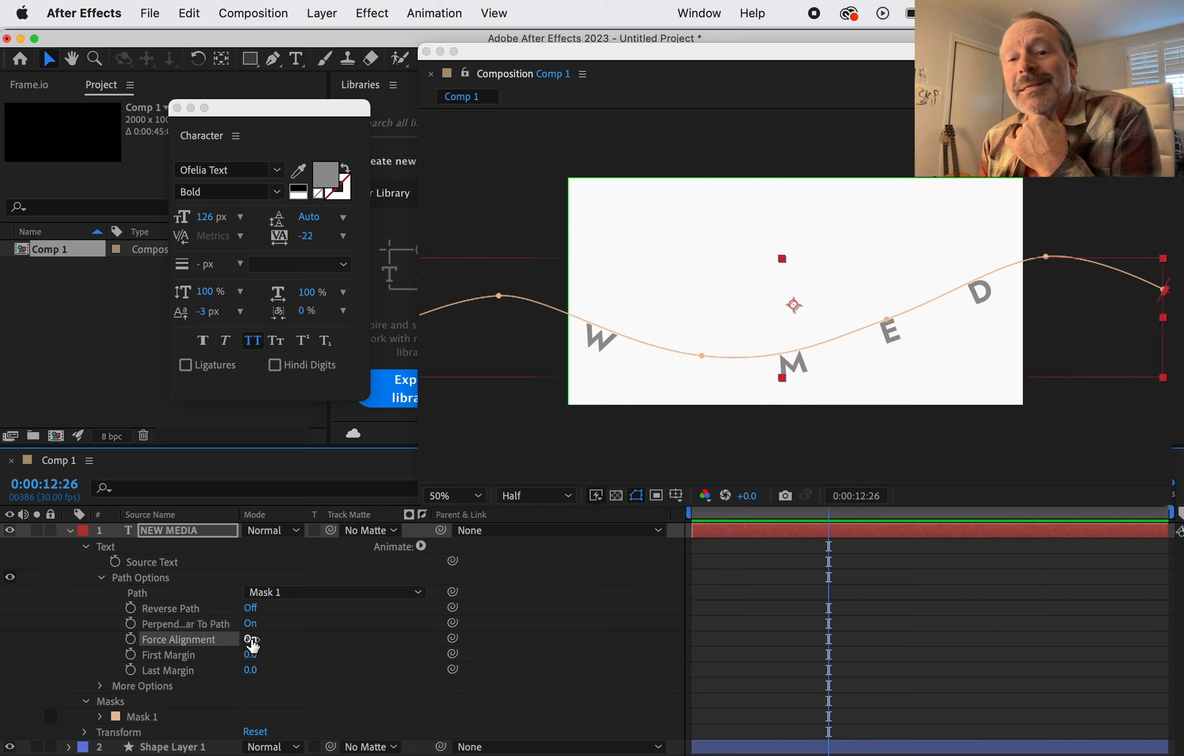
pyautogui.click(251, 640)
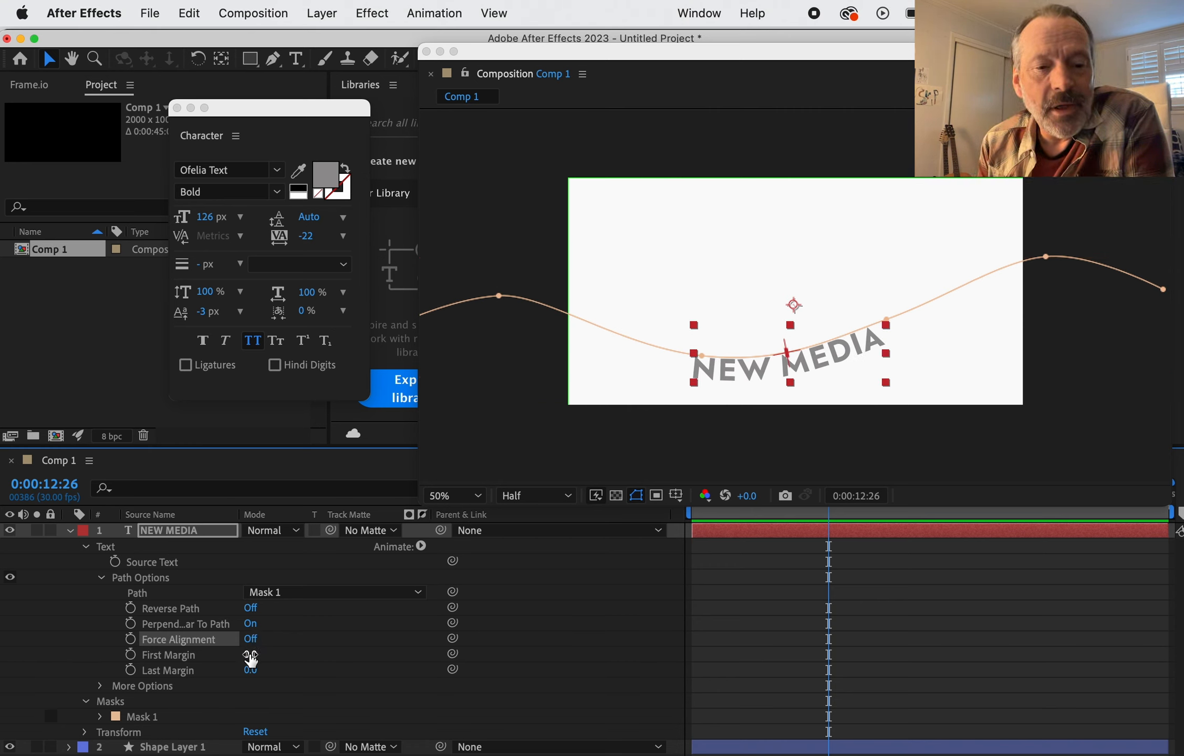
# - Slide the text along the path off the composition's left side to First Margin -1383.2 and keyframe it at 0:00:00:00
pyautogui.moveTo(251, 663)
pyautogui.mouseDown()
pyautogui.moveTo(431, 633)
pyautogui.moveTo(779, 613)
pyautogui.moveTo(1131, 648)
pyautogui.moveTo(2, 650)
pyautogui.moveTo(577, 650)
pyautogui.moveTo(1012, 614)
pyautogui.moveTo(85, 670)
pyautogui.moveTo(254, 668)
pyautogui.mouseUp()
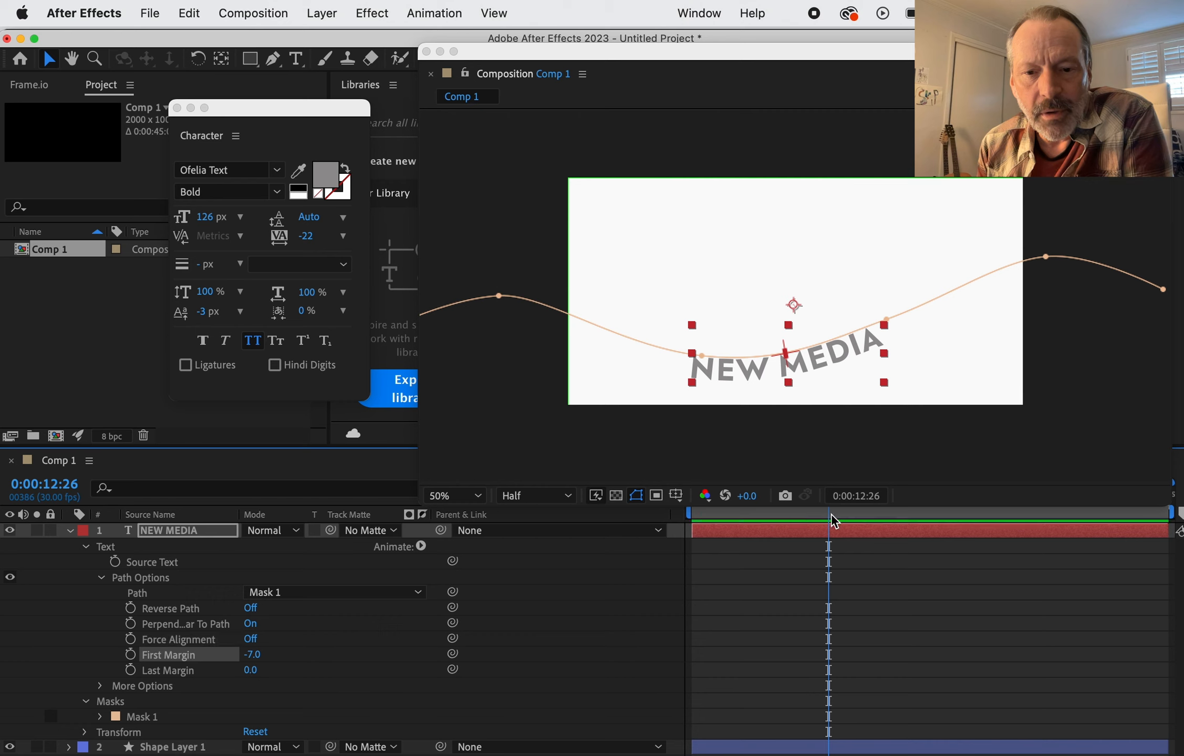
pyautogui.moveTo(827, 512); pyautogui.dragTo(637, 512)
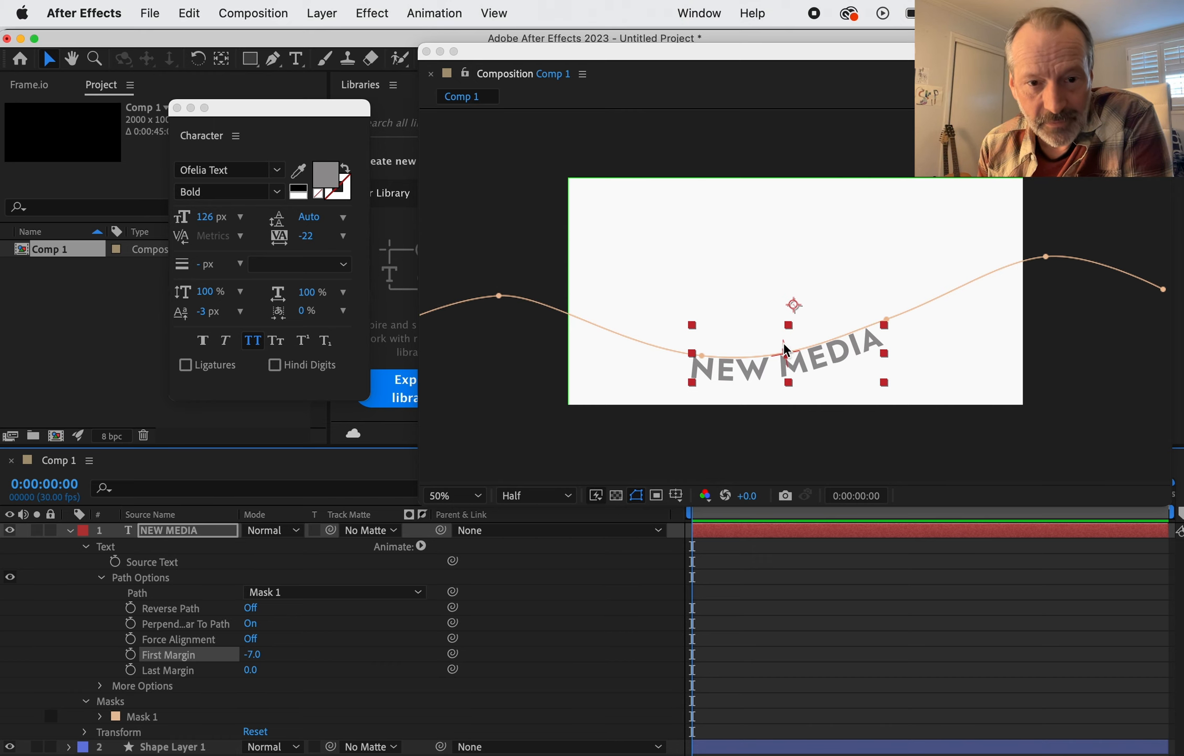
pyautogui.click(473, 495)
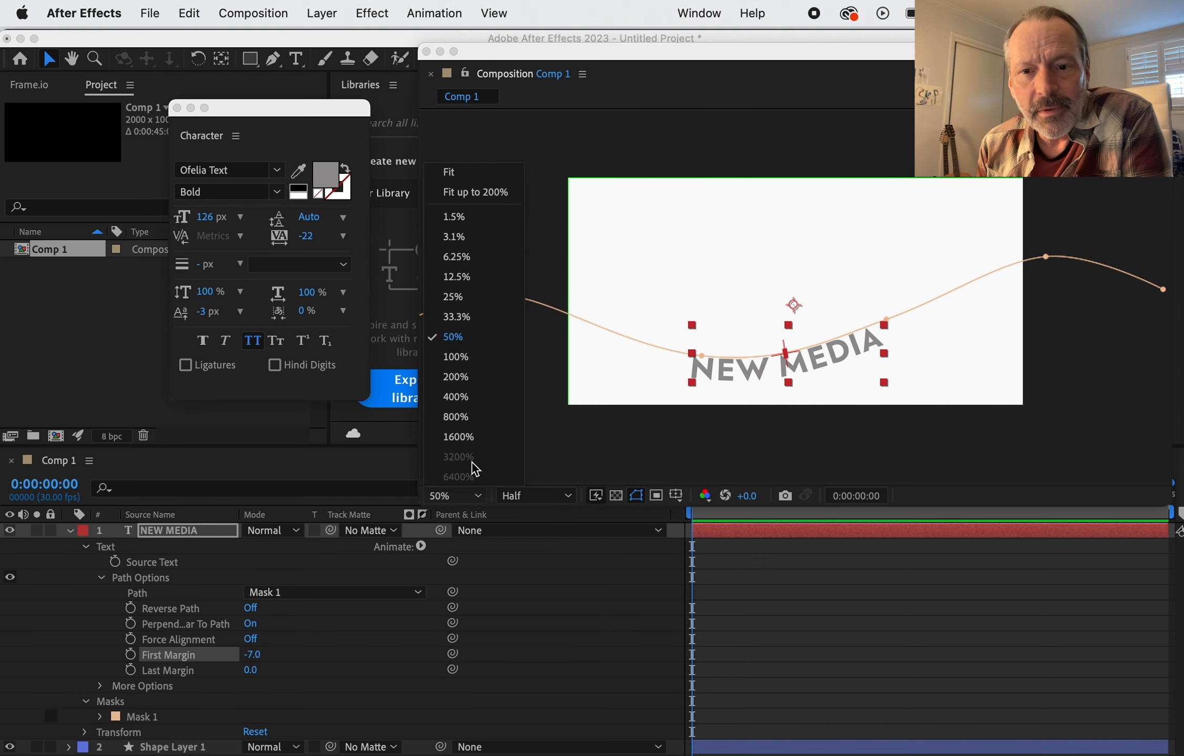
pyautogui.click(470, 357)
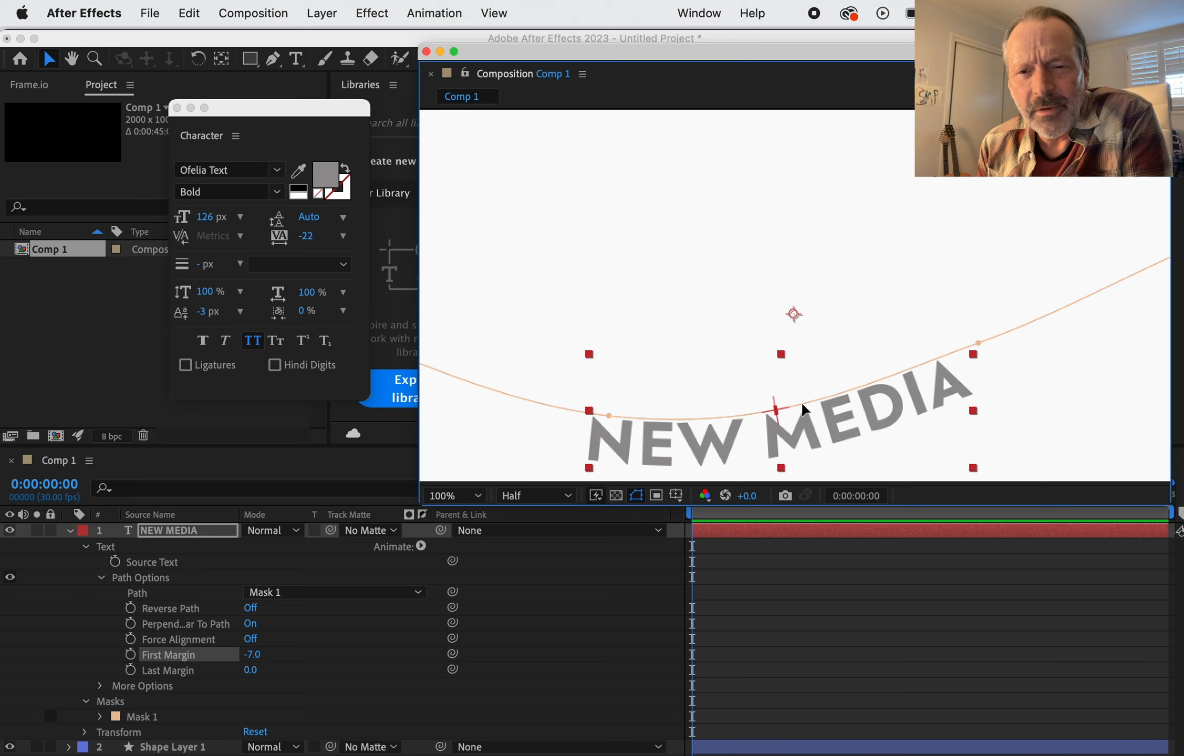
pyautogui.moveTo(774, 406); pyautogui.dragTo(461, 350)
pyautogui.press('super+z')
pyautogui.press('super+z')
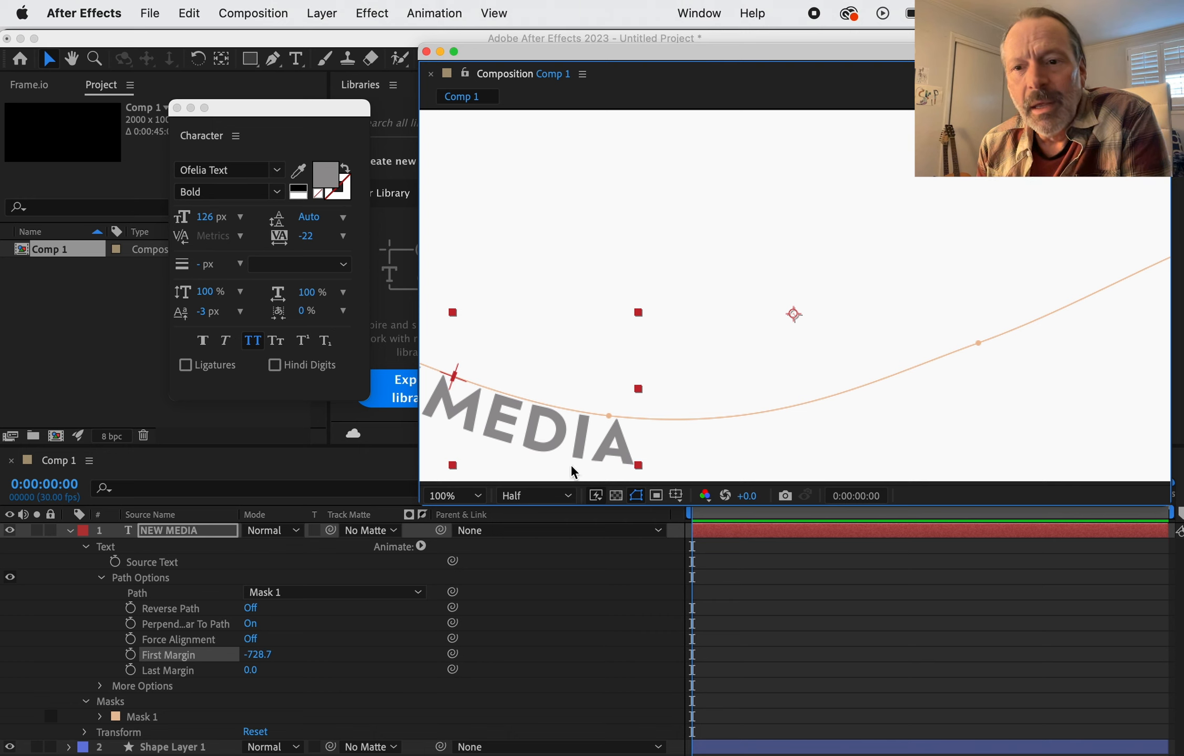
pyautogui.moveTo(647, 389); pyautogui.dragTo(1112, 346)
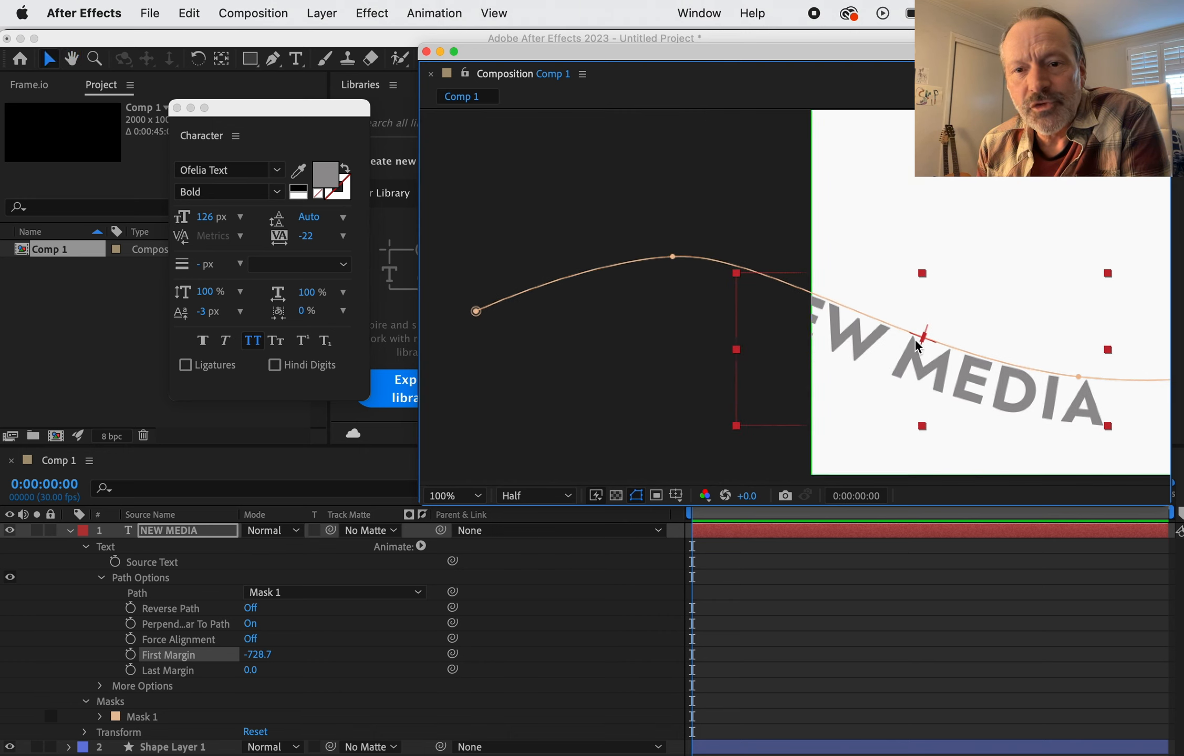
pyautogui.moveTo(924, 340); pyautogui.dragTo(643, 272)
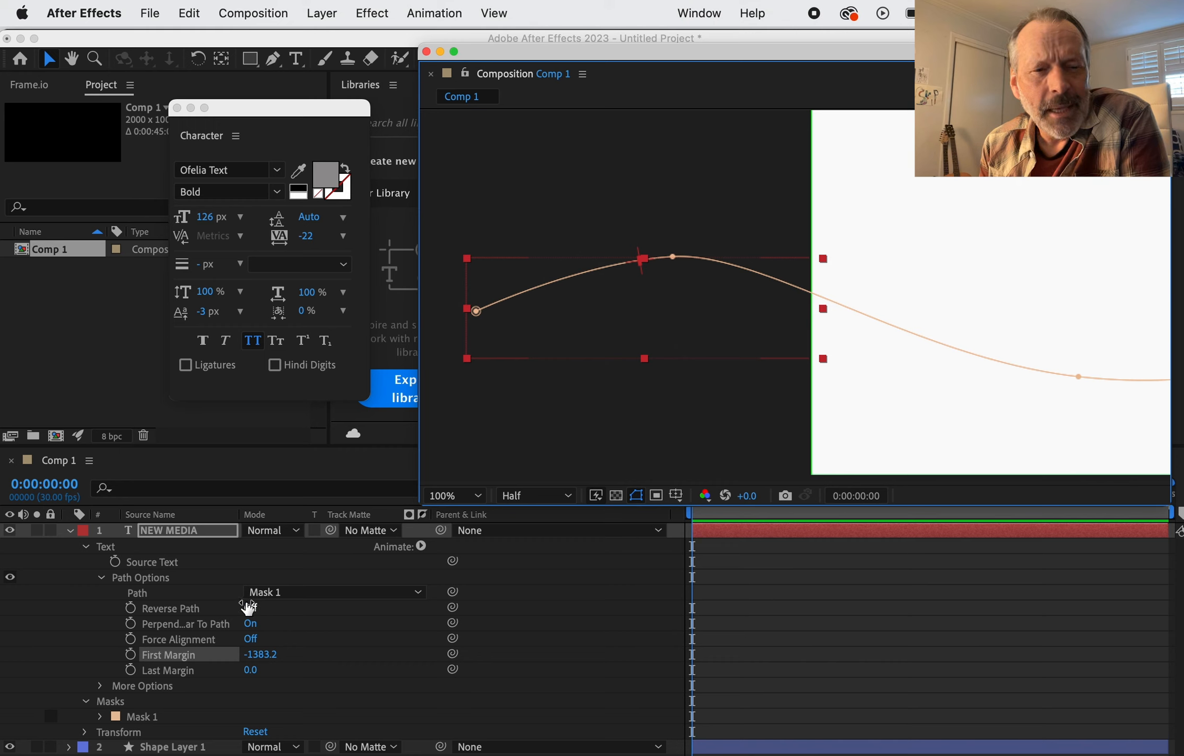
pyautogui.click(131, 657)
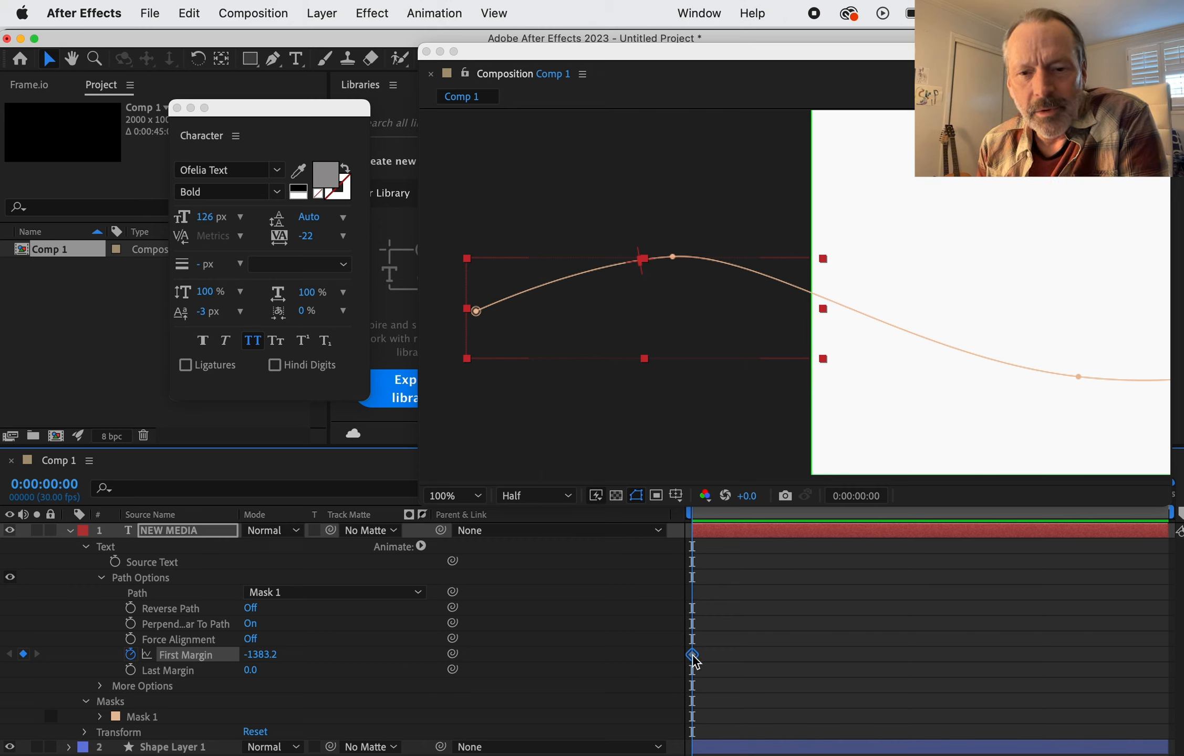
# - Keyframe First Margin at 1536.0 at 0:00:15:24, sliding the text along the path beyond the composition's right edge
pyautogui.moveTo(709, 517); pyautogui.dragTo(860, 515)
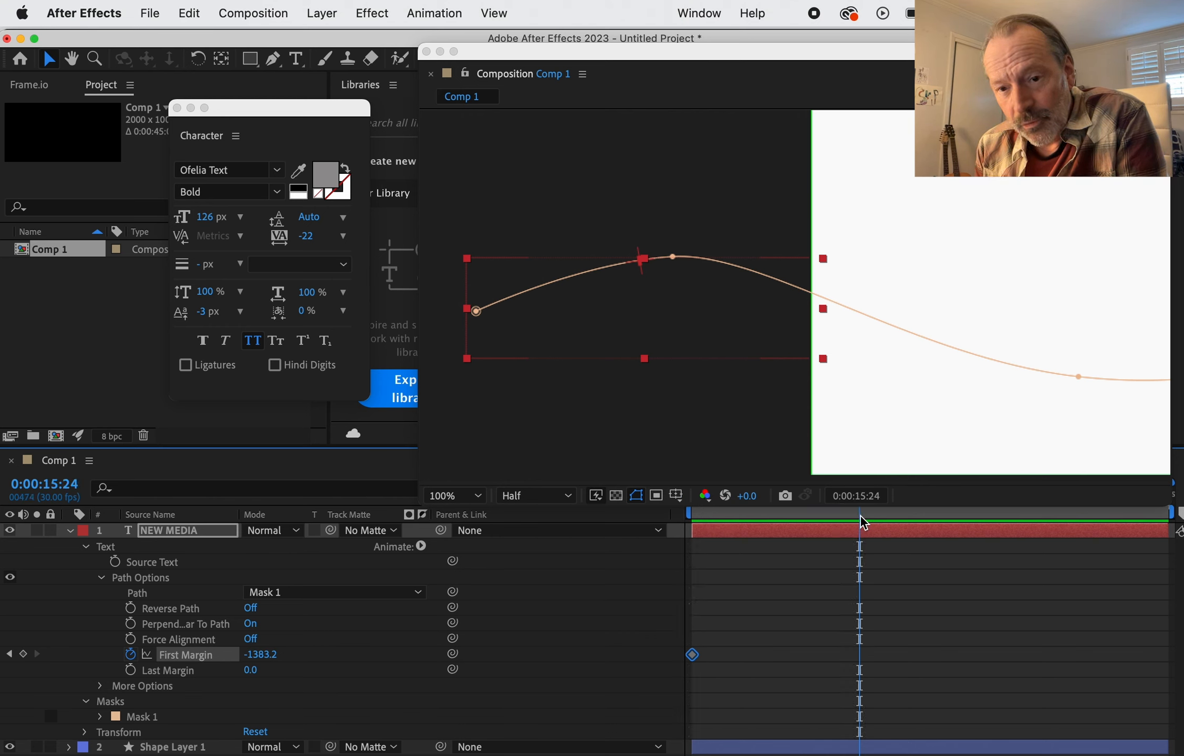
pyautogui.moveTo(641, 265); pyautogui.dragTo(673, 420)
pyautogui.press('space')
pyautogui.press('space')
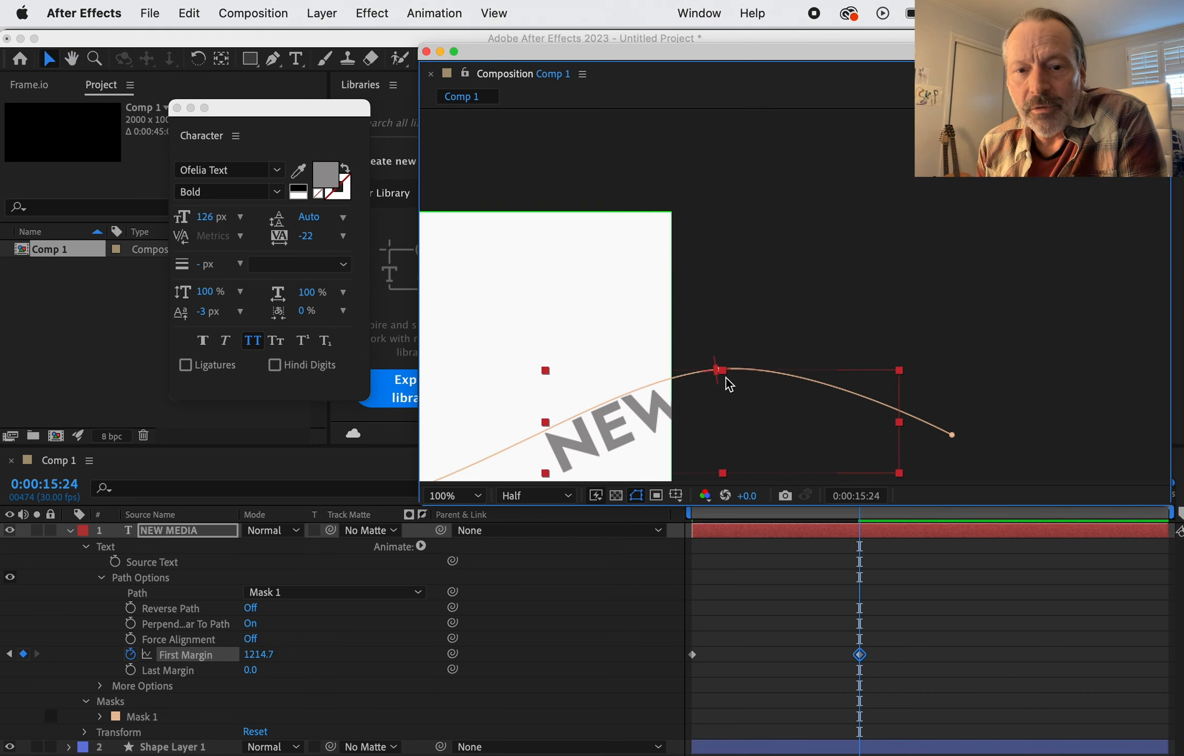
pyautogui.moveTo(722, 376); pyautogui.dragTo(861, 261)
pyautogui.press('space')
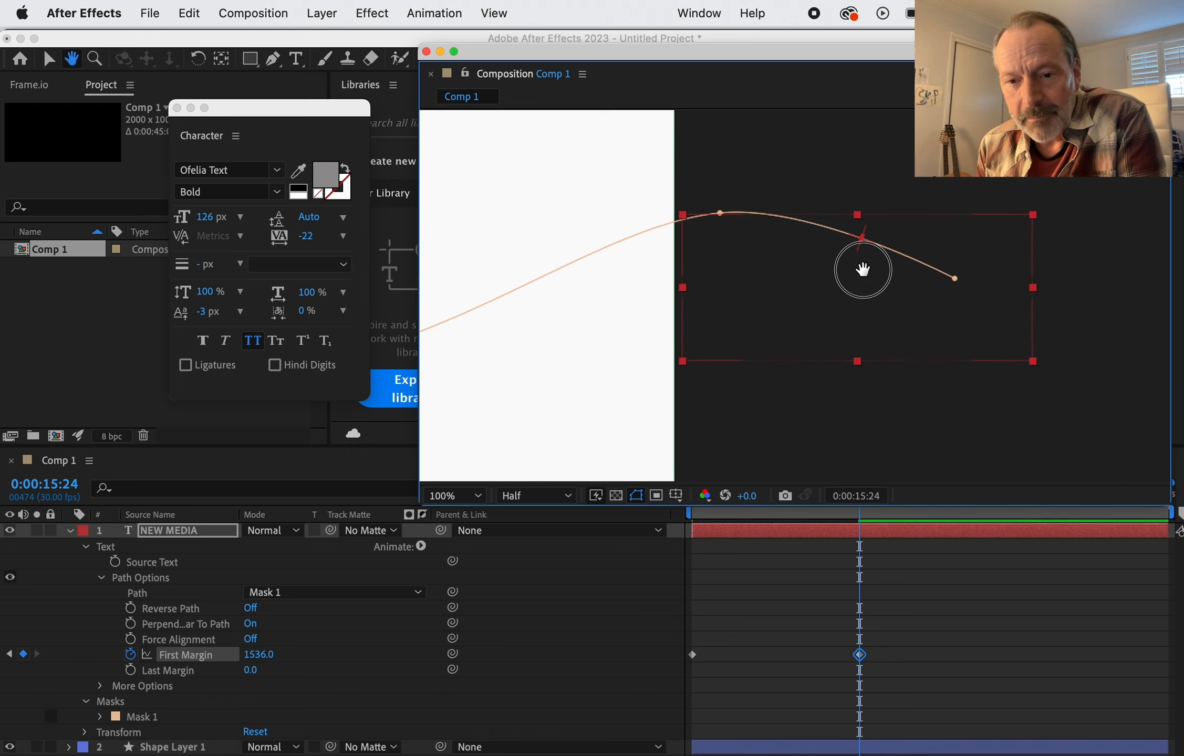
pyautogui.click(860, 656)
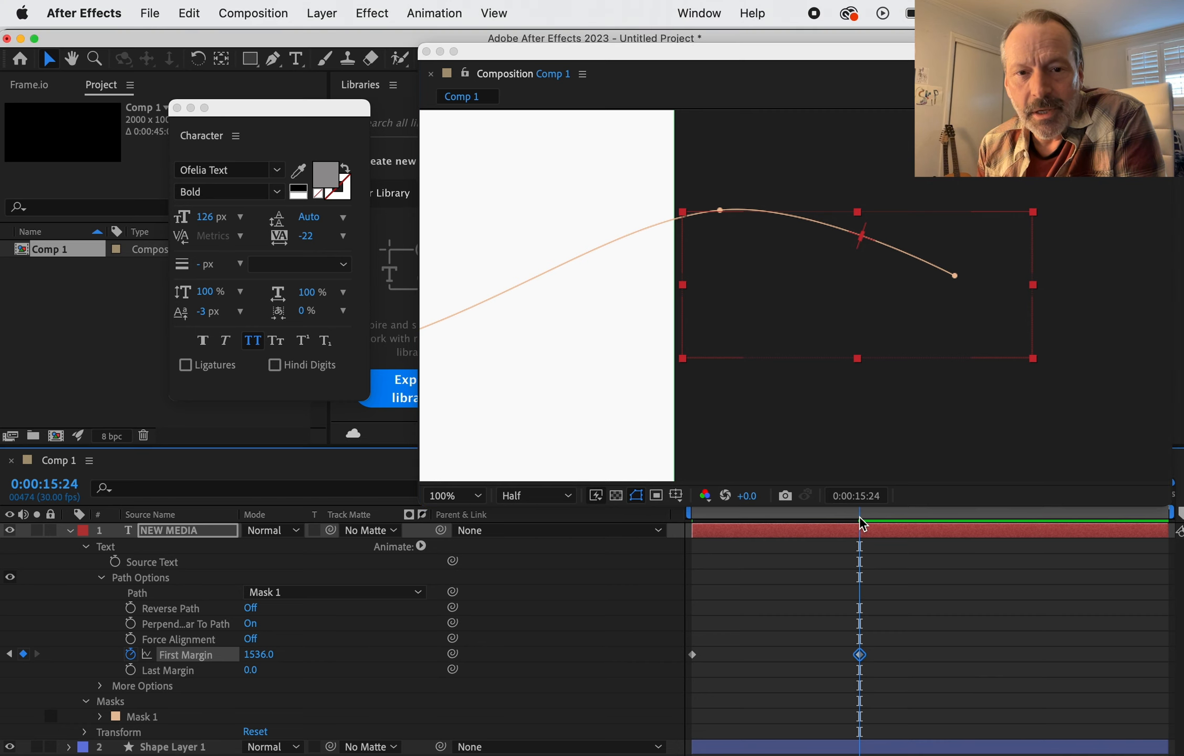
# - Scrub back to 0:00:07:09 with the composition at 50% magnification to check the text's movement along the path
pyautogui.moveTo(860, 524); pyautogui.dragTo(830, 521)
pyautogui.press('space')
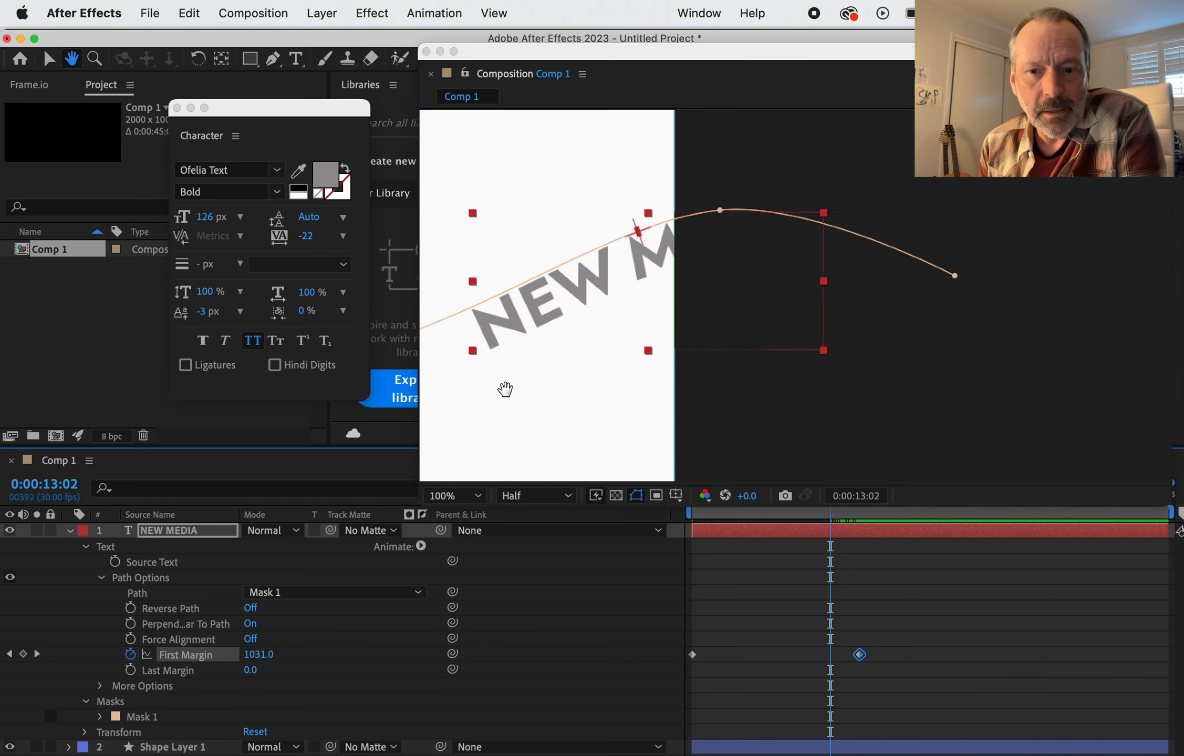
pyautogui.moveTo(505, 388); pyautogui.dragTo(1005, 351)
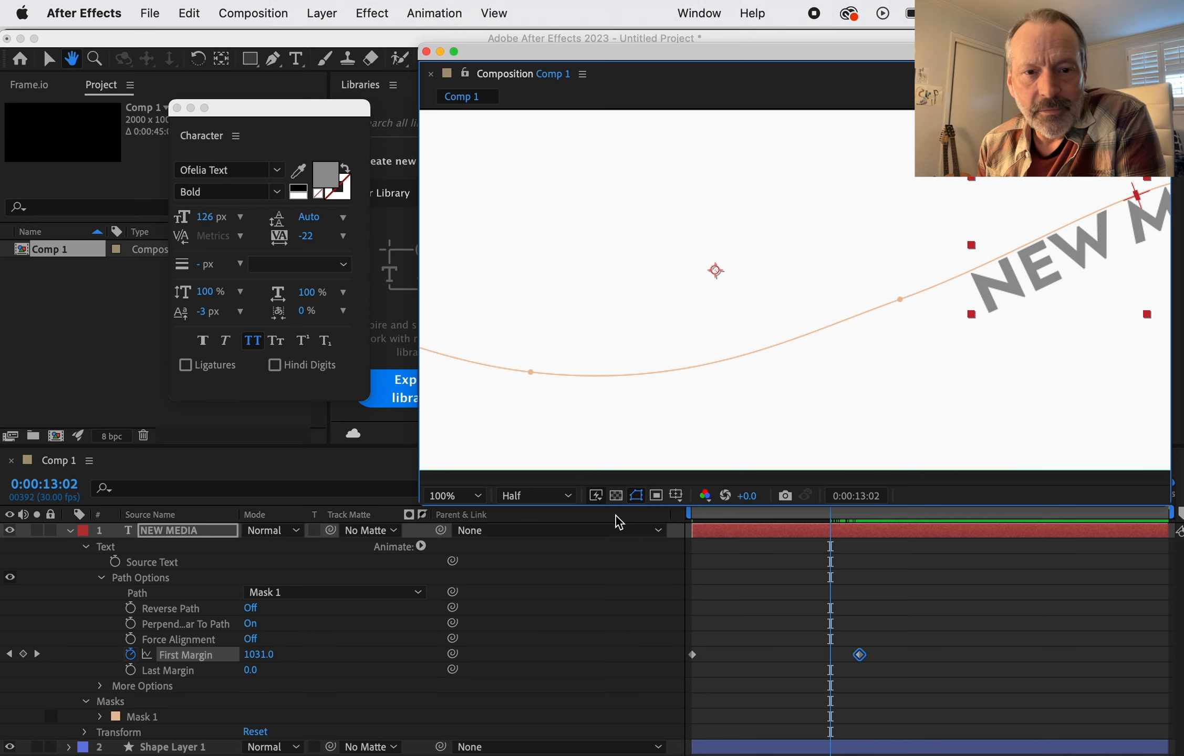
pyautogui.click(463, 495)
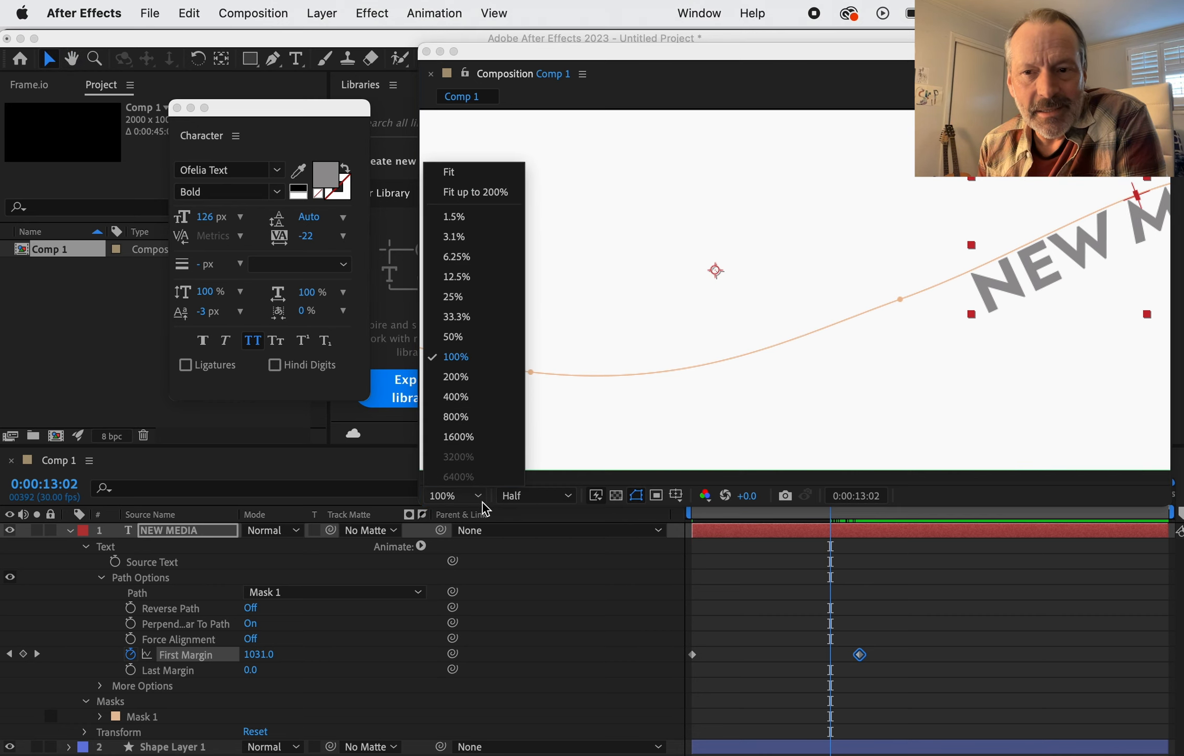
pyautogui.click(478, 336)
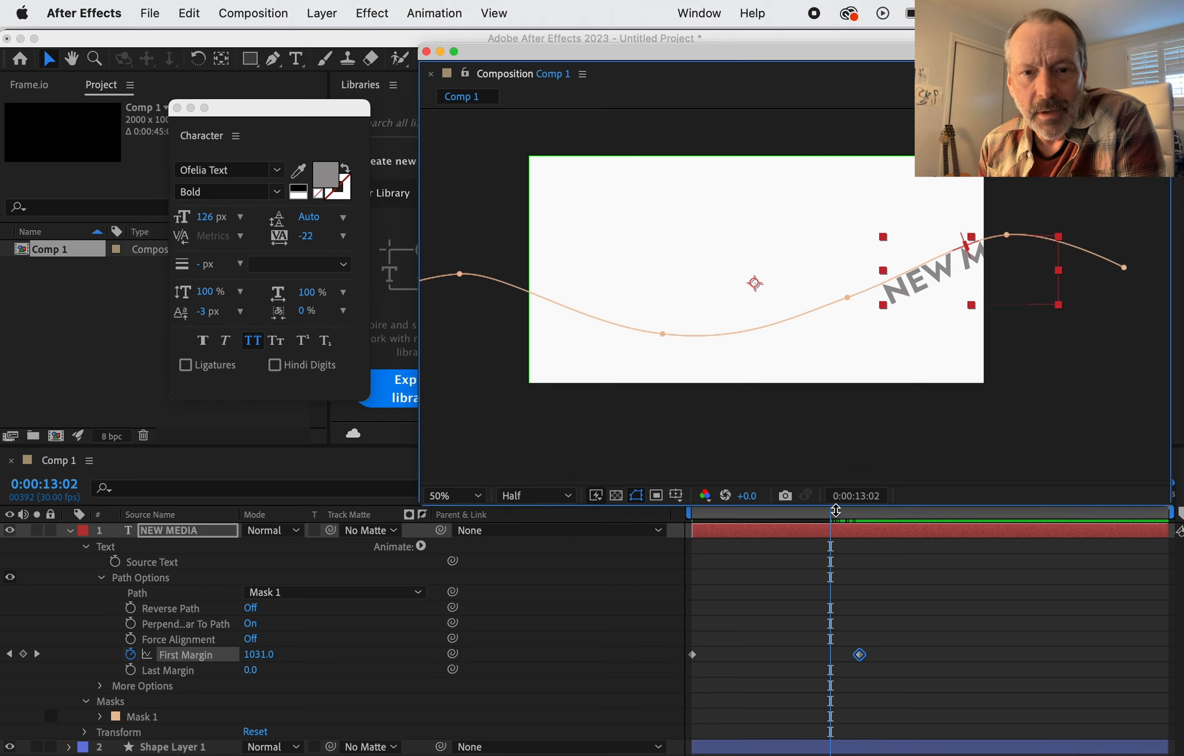
pyautogui.moveTo(831, 513); pyautogui.dragTo(769, 528)
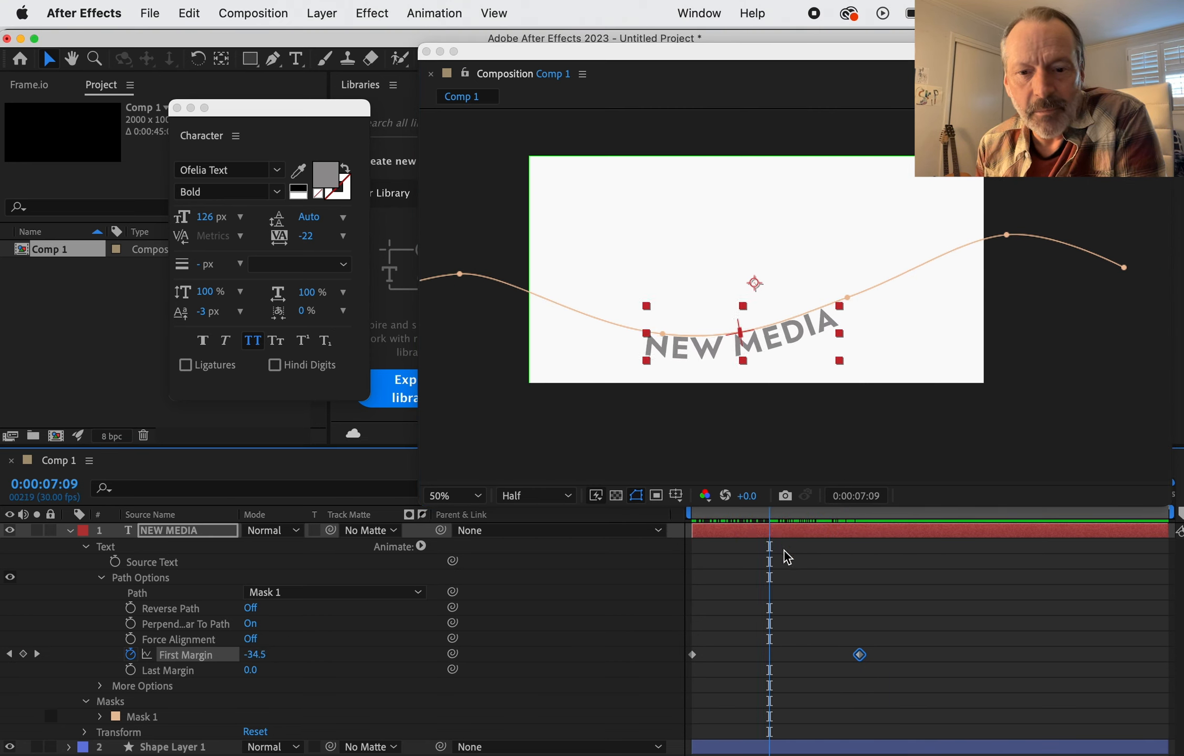
# - Shorten the text's travel by moving the first First Margin keyframe slightly past 0:00:00:00 and the last one to about 9 seconds
pyautogui.click(692, 655)
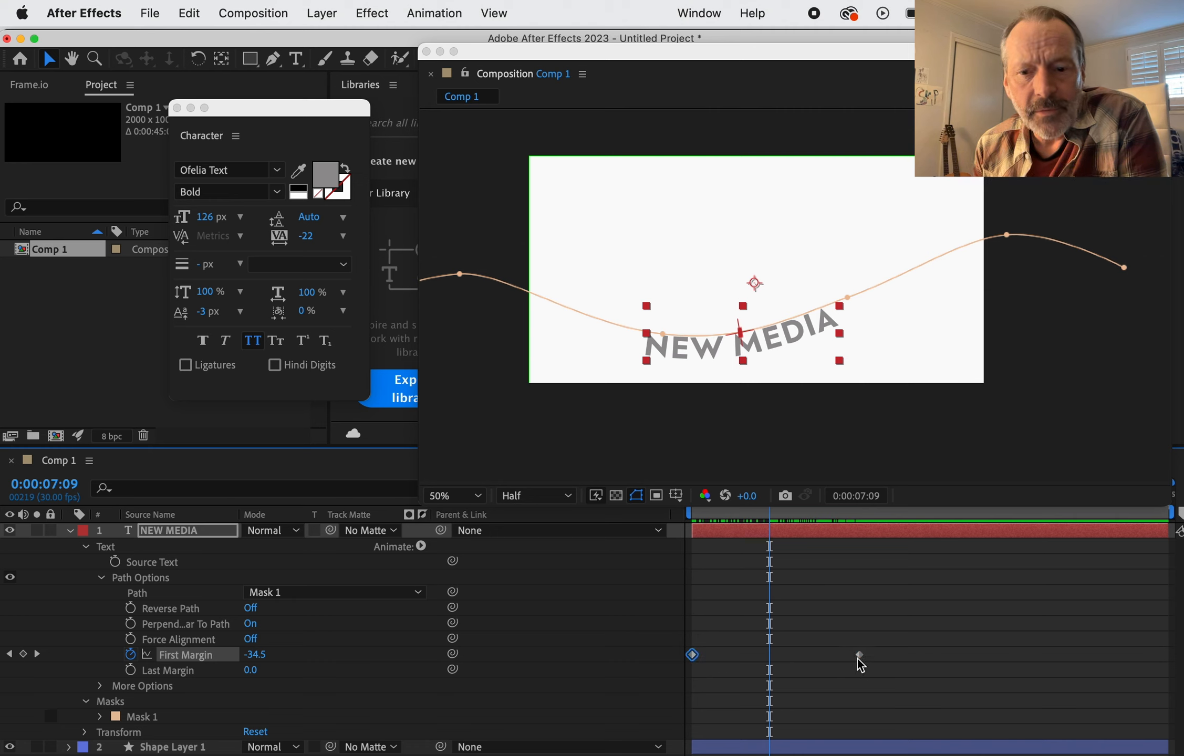
pyautogui.moveTo(859, 656); pyautogui.dragTo(814, 655)
pyautogui.moveTo(694, 656)
pyautogui.mouseDown()
pyautogui.moveTo(839, 662)
pyautogui.moveTo(706, 661)
pyautogui.mouseUp()
pyautogui.click(819, 661)
pyautogui.moveTo(820, 657); pyautogui.dragTo(789, 663)
# - Preview the animation from 0:00:00:00 to check the text's speed along the path
pyautogui.moveTo(770, 509); pyautogui.dragTo(661, 515)
pyautogui.click(536, 717)
pyautogui.press('space')
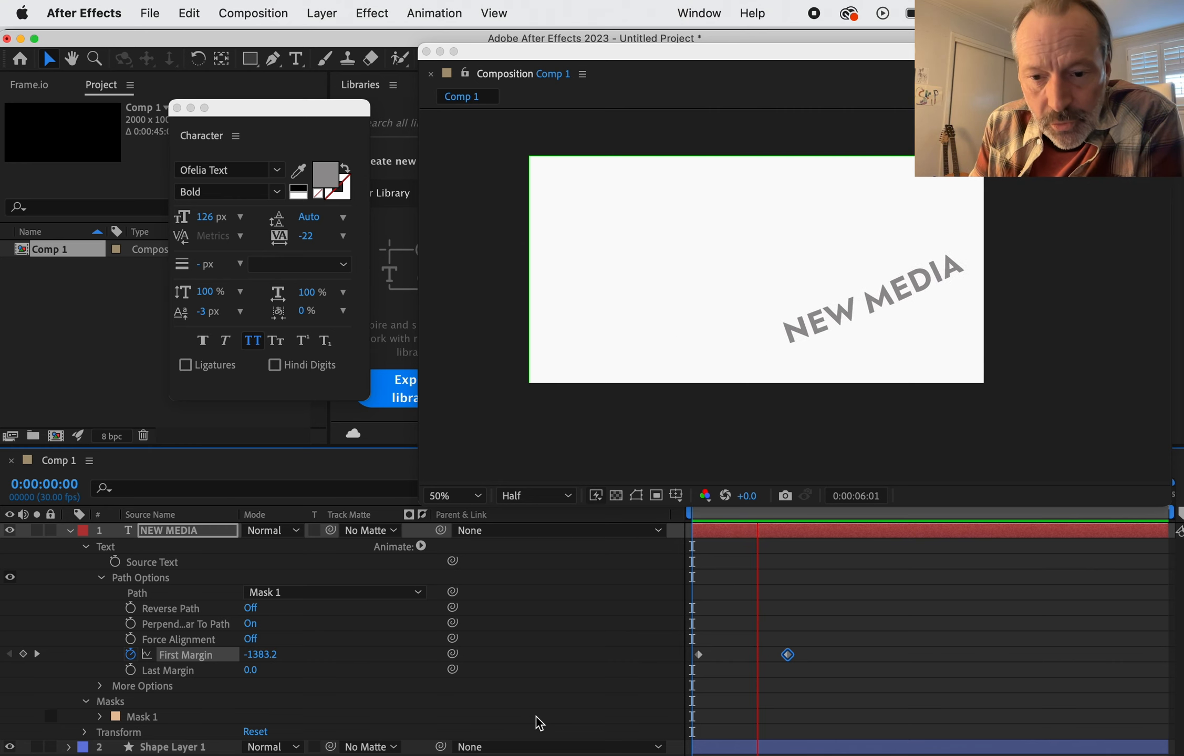
# - Move the last First Margin keyframe to about 4 seconds and preview the faster text movement from the start through 0:00:02:05
pyautogui.click(787, 655)
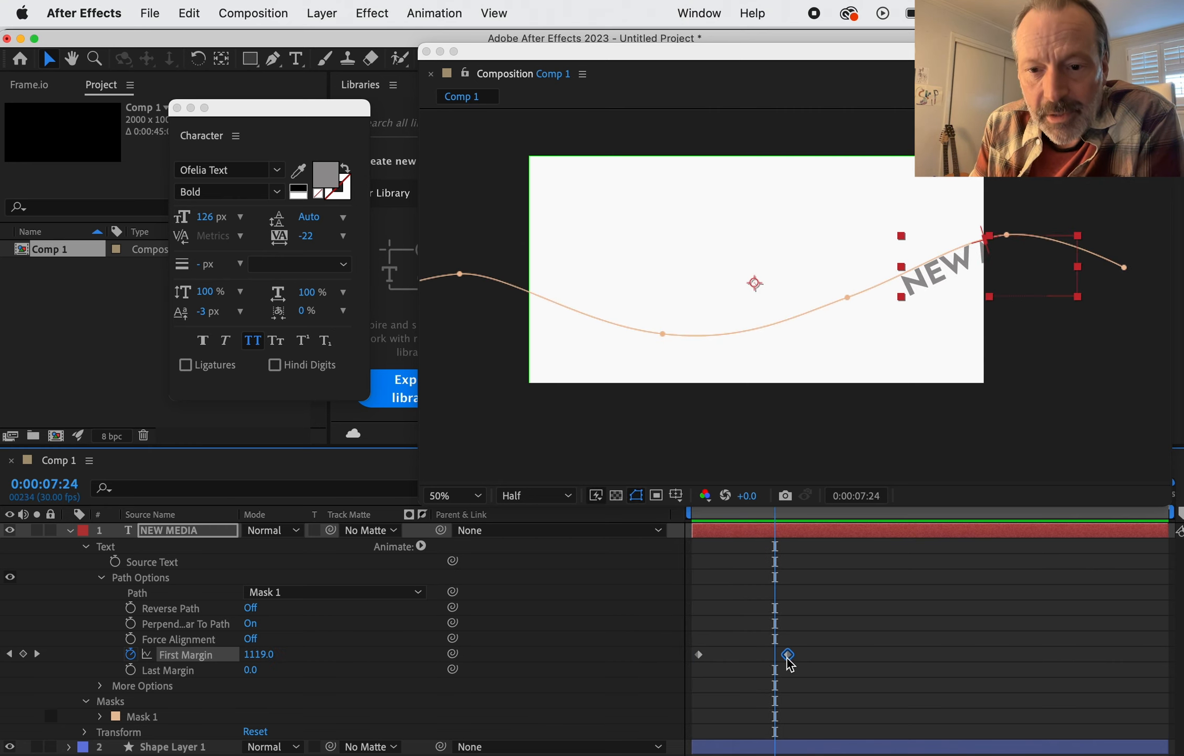
pyautogui.moveTo(787, 655); pyautogui.dragTo(739, 656)
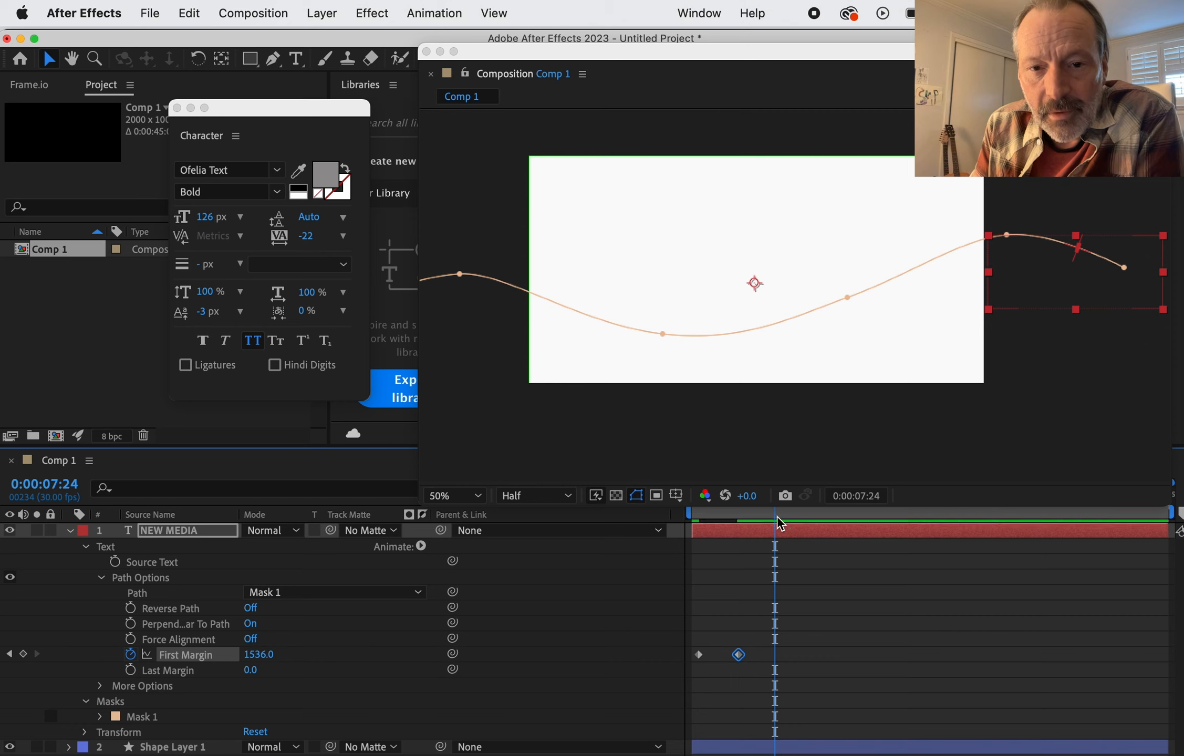
pyautogui.moveTo(777, 516); pyautogui.dragTo(652, 518)
pyautogui.press('space')
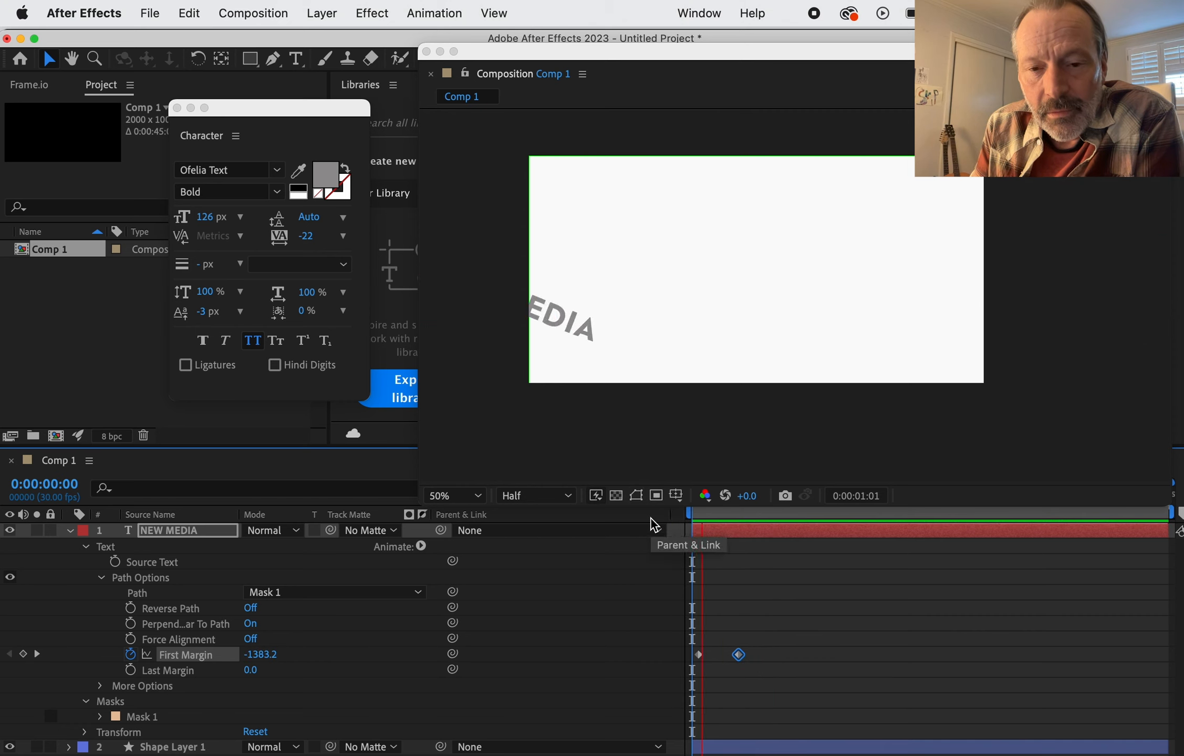
pyautogui.press('space')
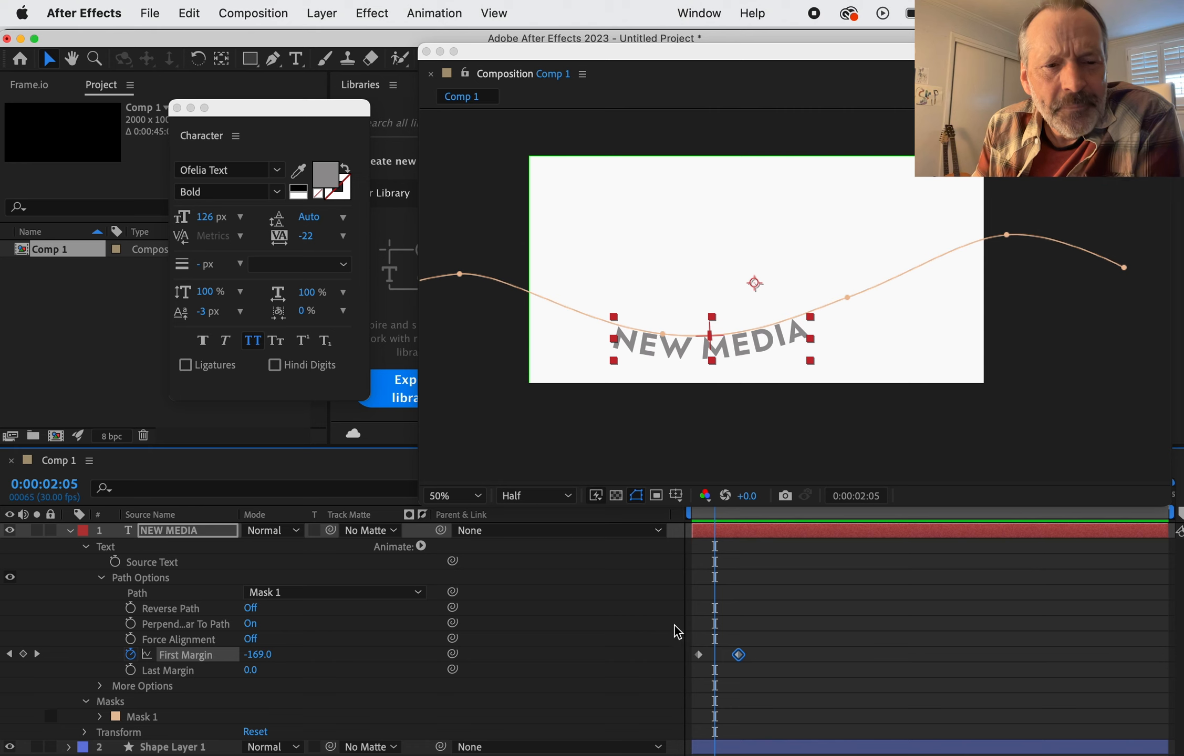
# - Try toggling Force Alignment, Perpendicular To Path and Reverse Path at 0:00:02:05, returning each to its original setting
pyautogui.click(251, 639)
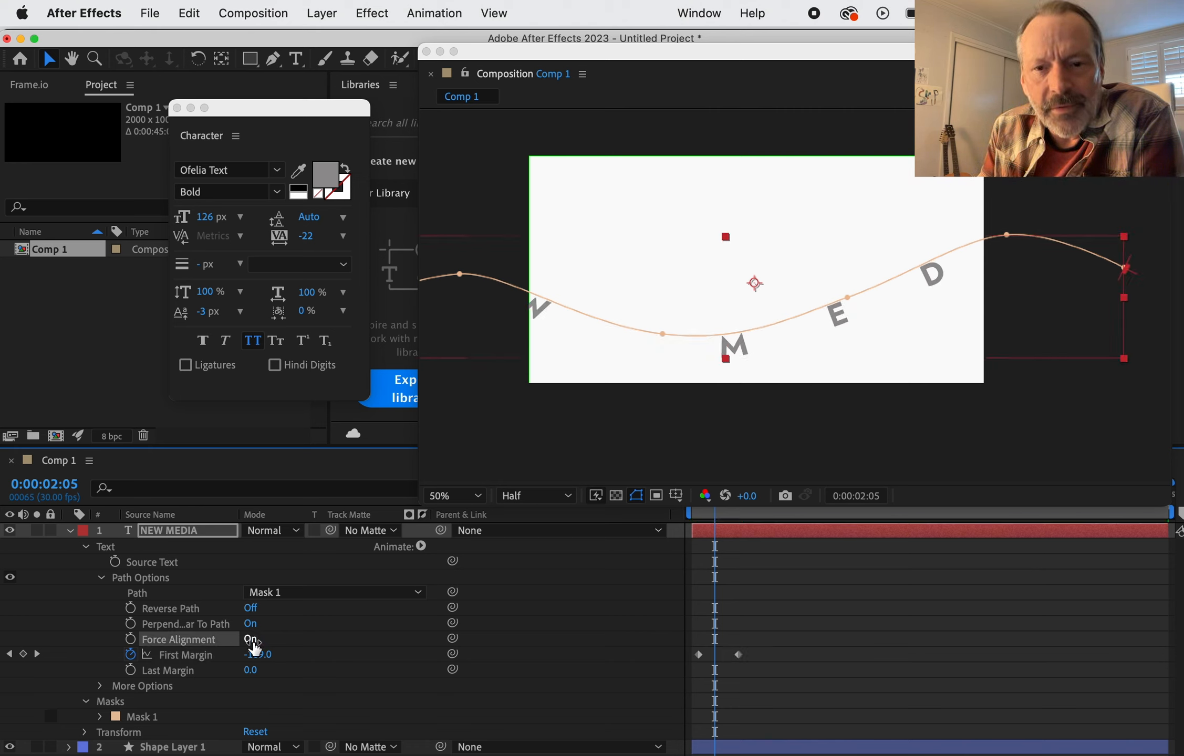
pyautogui.click(252, 640)
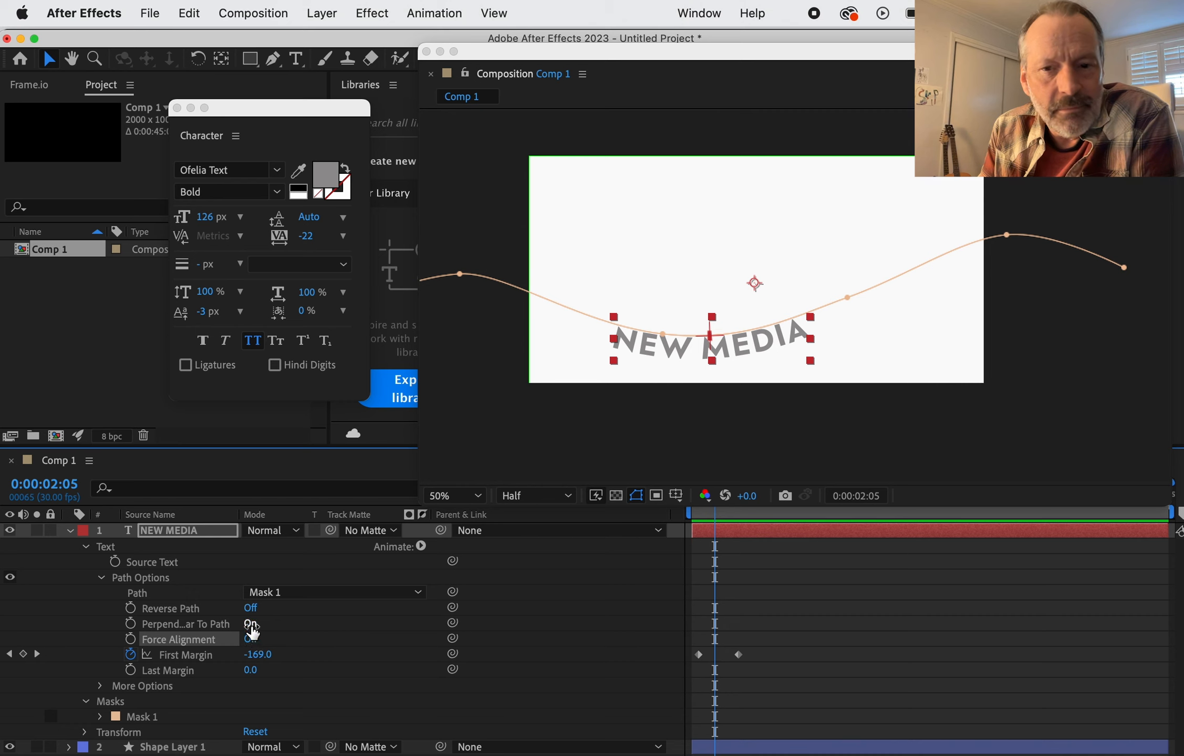
pyautogui.click(251, 624)
pyautogui.click(251, 624)
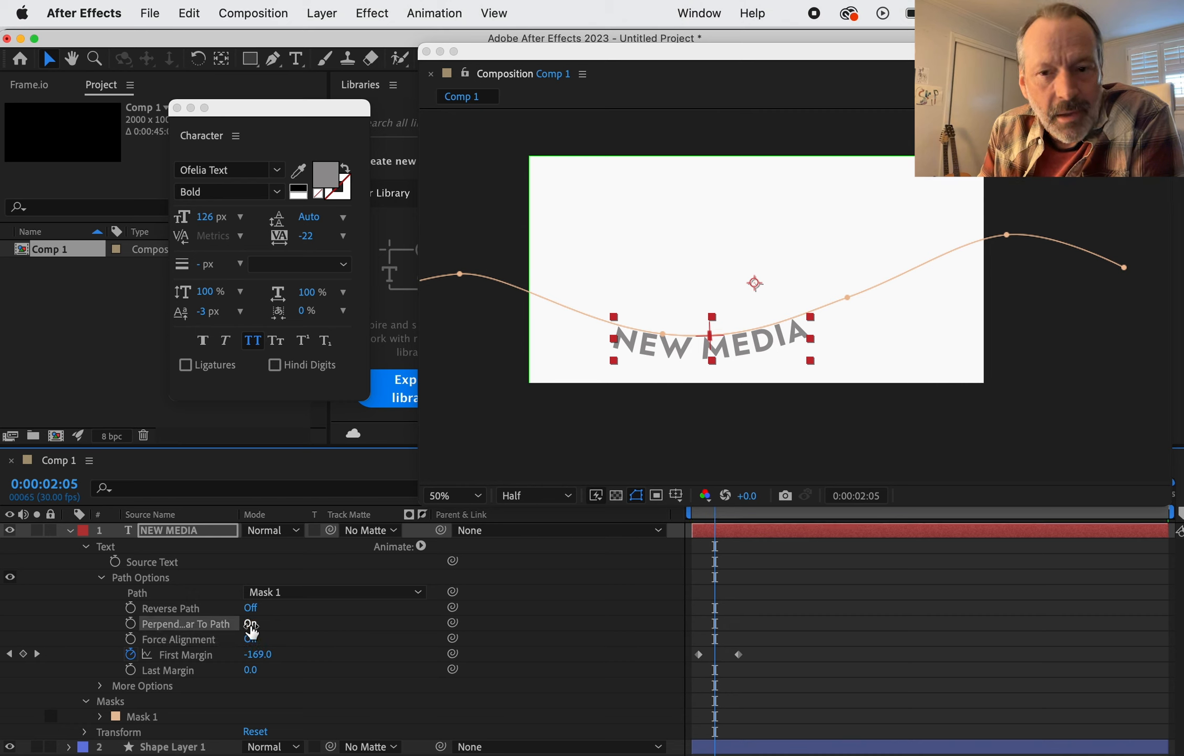
pyautogui.click(251, 609)
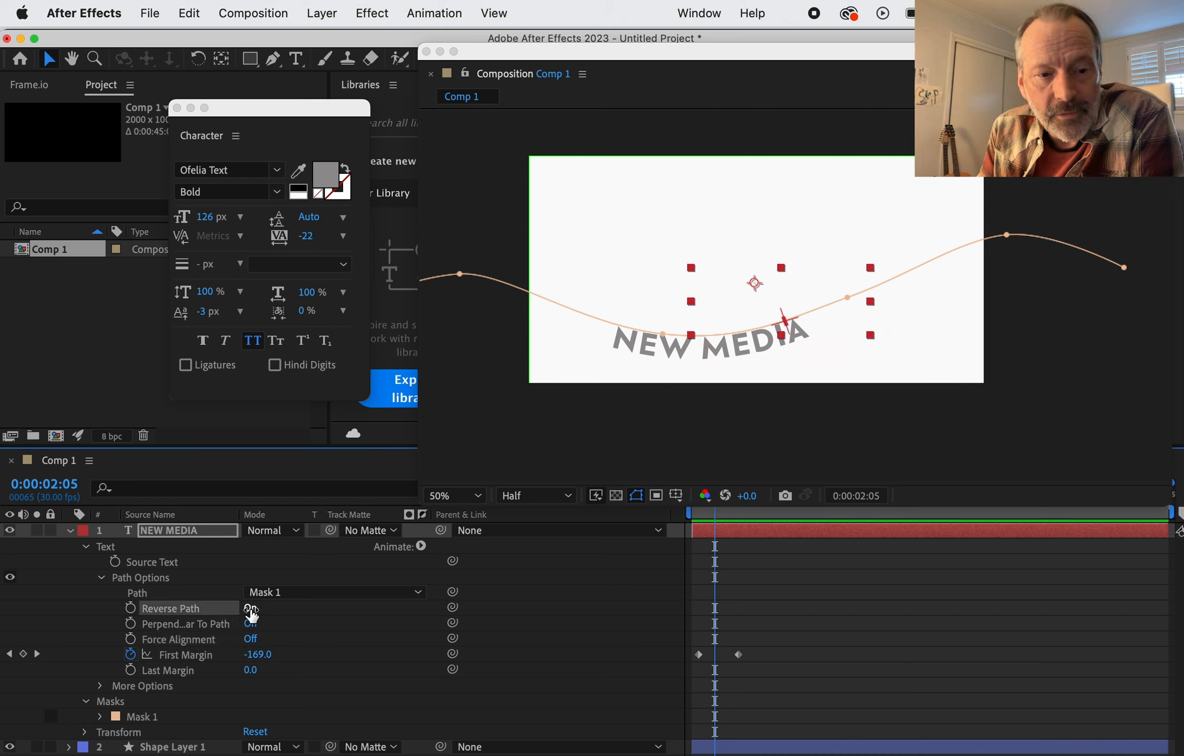
pyautogui.click(251, 609)
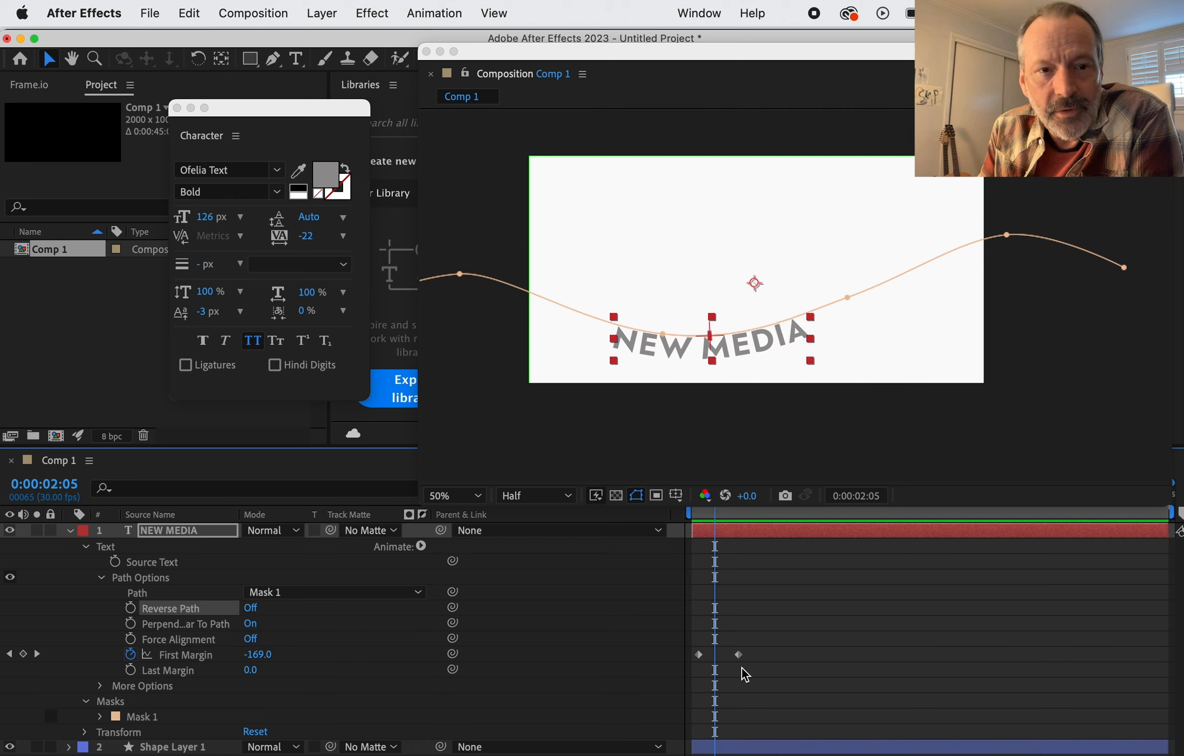
# - Recolor the NEW MEDIA text to magenta CE14BD and set its font size to 208 px
pyautogui.click(330, 181)
pyautogui.click(283, 182)
pyautogui.click(434, 141)
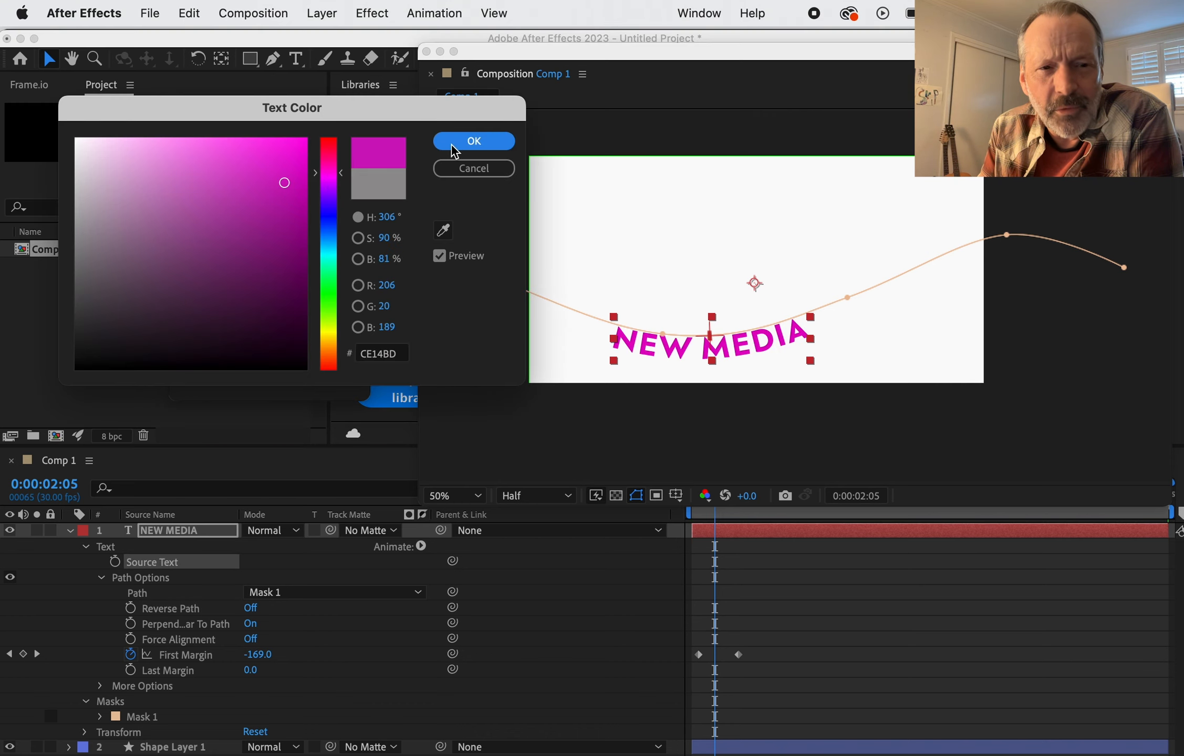
pyautogui.moveTo(213, 227); pyautogui.dragTo(296, 226)
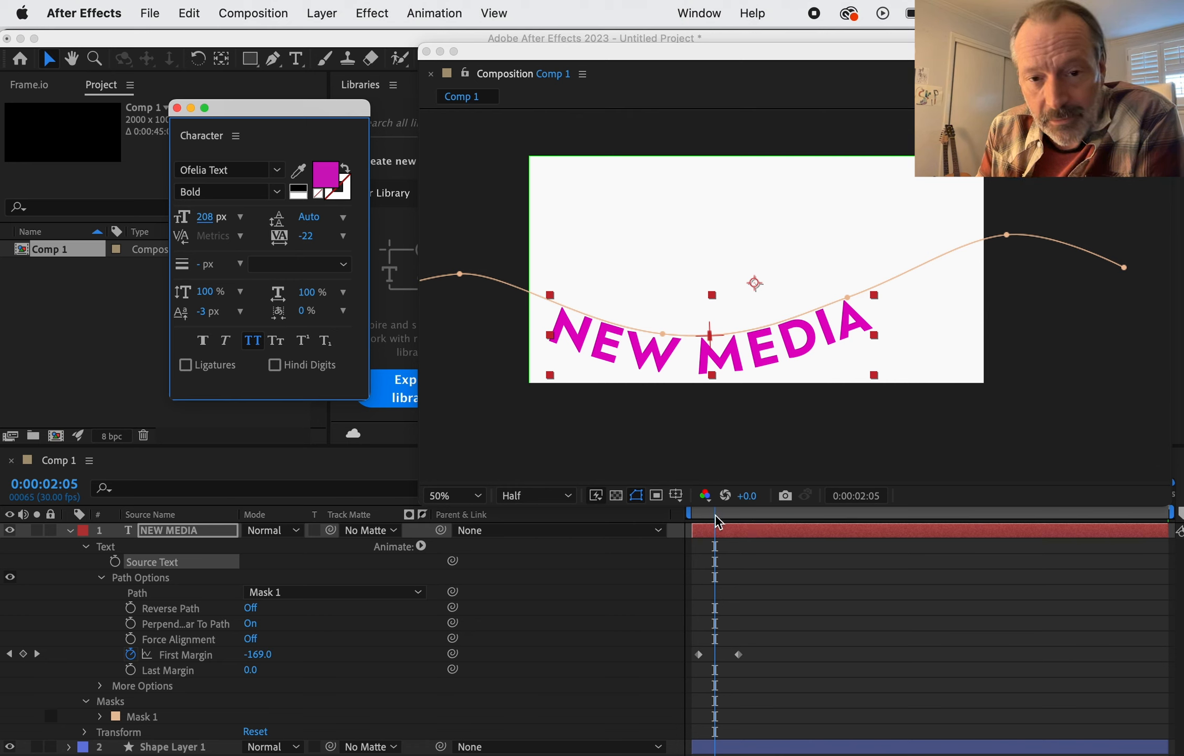
# - Preview the enlarged magenta text's movement from the start, checking both ends of the path, and return to 0:00:00:00
pyautogui.moveTo(717, 520); pyautogui.dragTo(669, 516)
pyautogui.press('space')
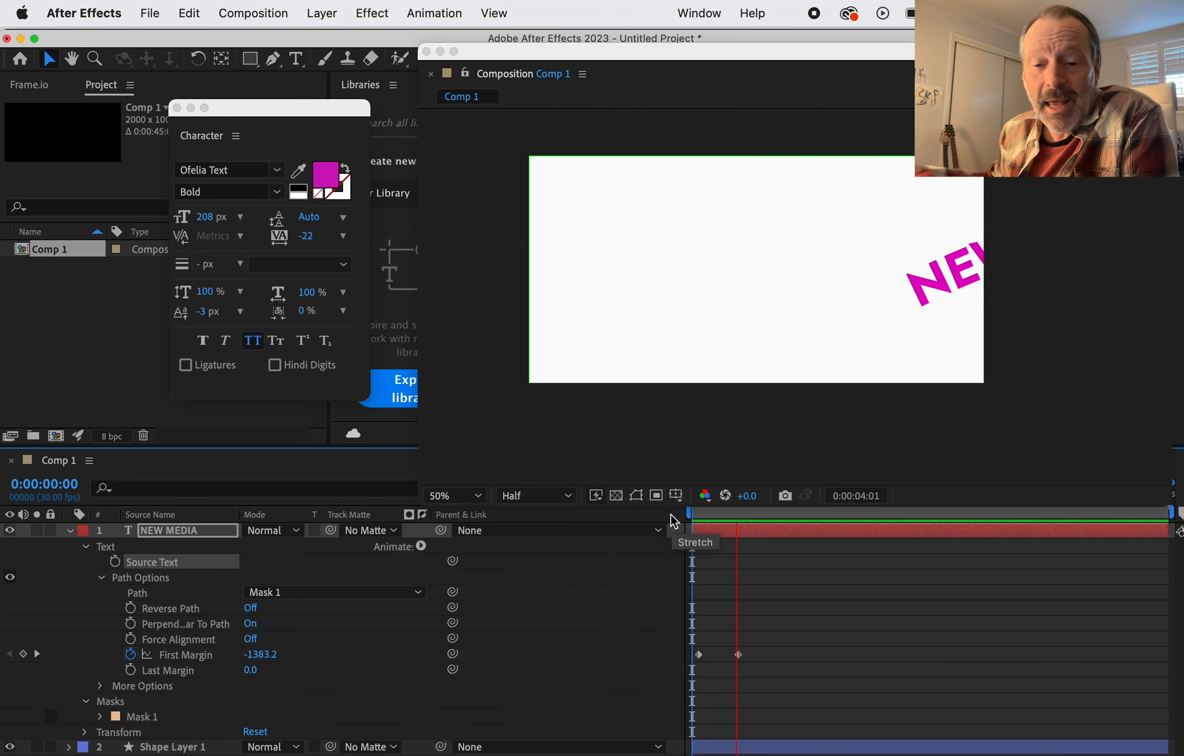
pyautogui.press('space')
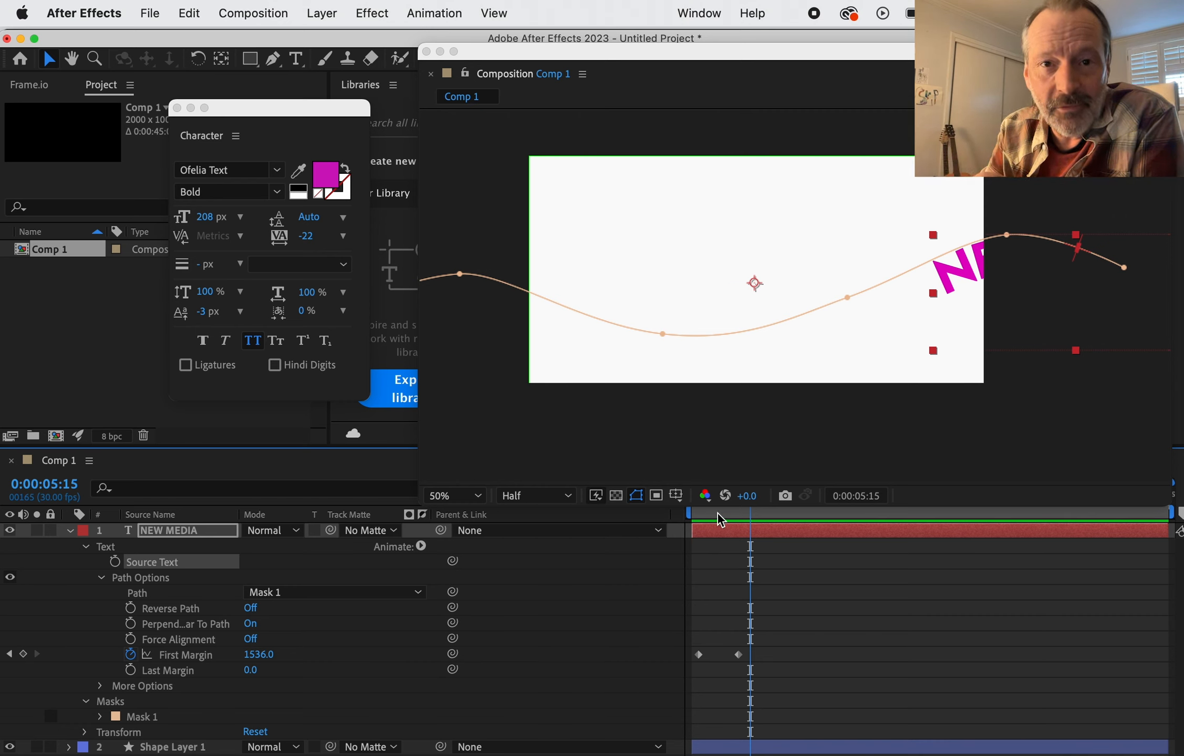
pyautogui.moveTo(749, 517); pyautogui.dragTo(691, 517)
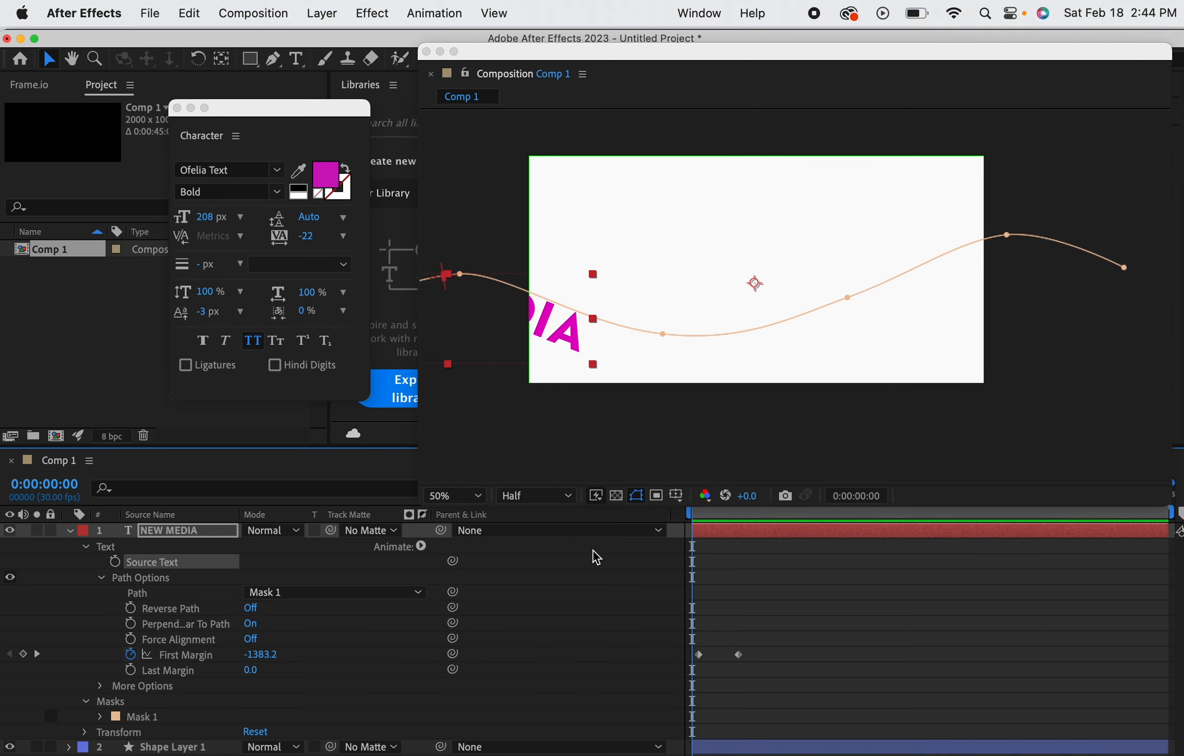